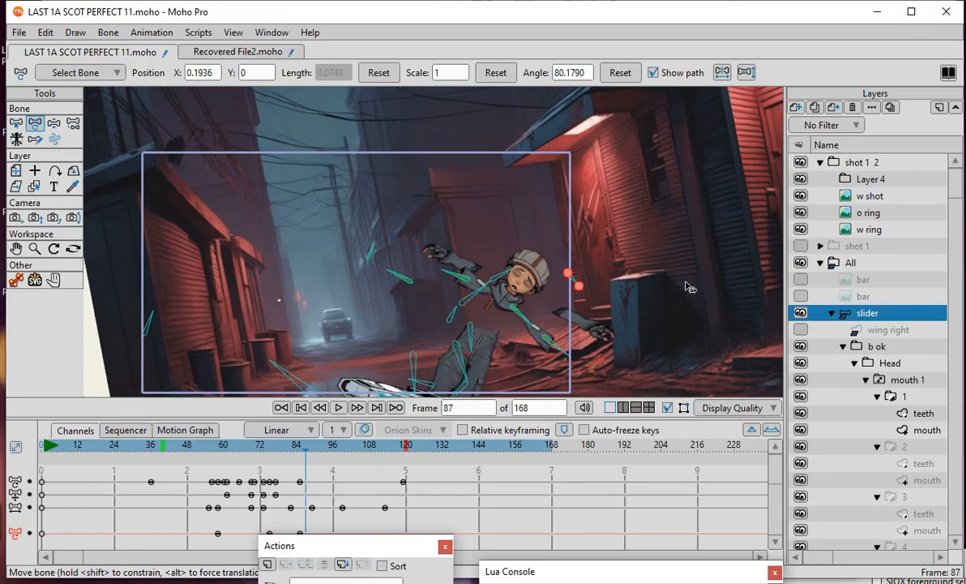
# Select the small bone beside the rider's outstretched arm and examine the falling pose at frame 87
pyautogui.click(686, 282)
pyautogui.scroll(7, 544, 314)
pyautogui.scroll(-6, 565, 313)
pyautogui.scroll(2, 602, 300)
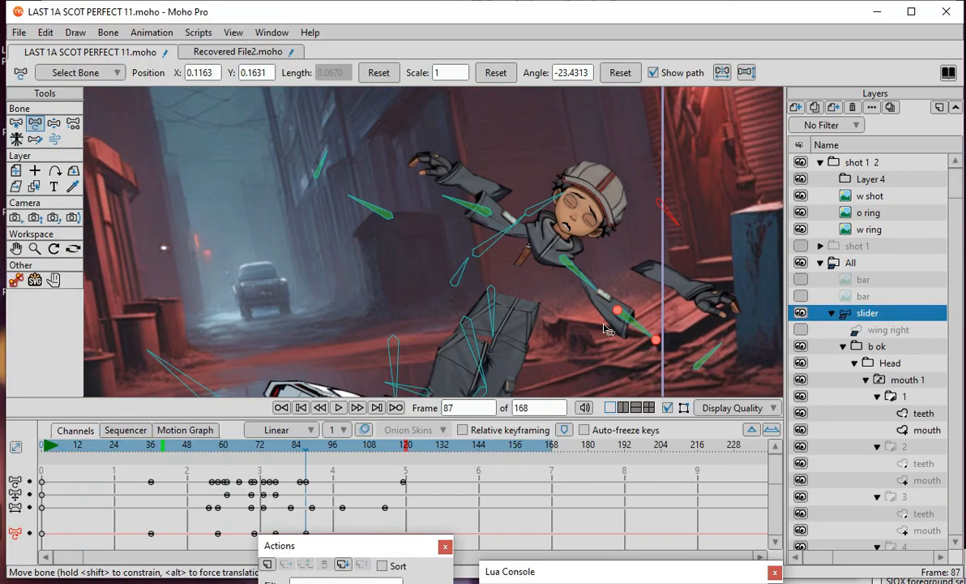
pyautogui.scroll(-3, 428, 157)
pyautogui.scroll(2, 479, 219)
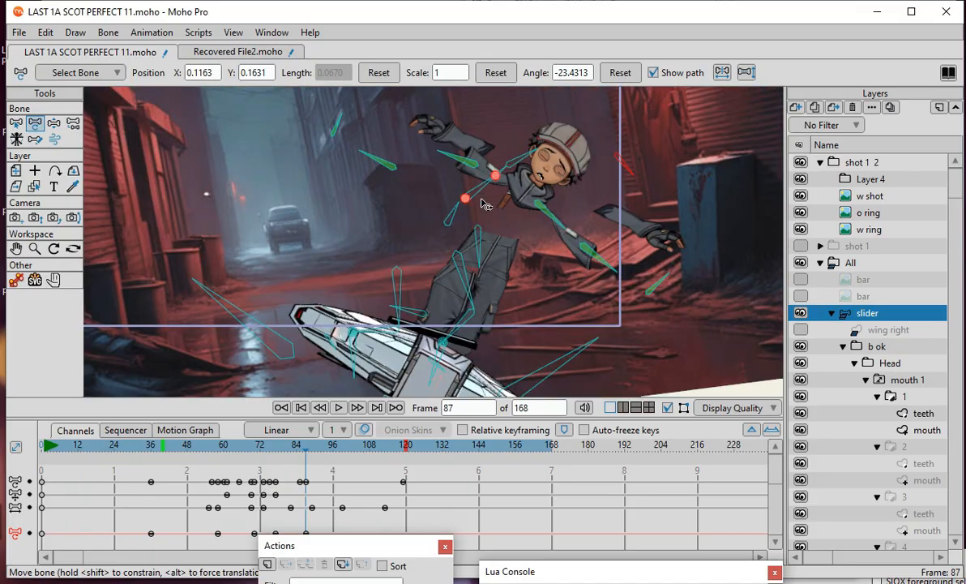
pyautogui.scroll(3, 486, 214)
pyautogui.scroll(-5, 442, 256)
pyautogui.scroll(2, 398, 253)
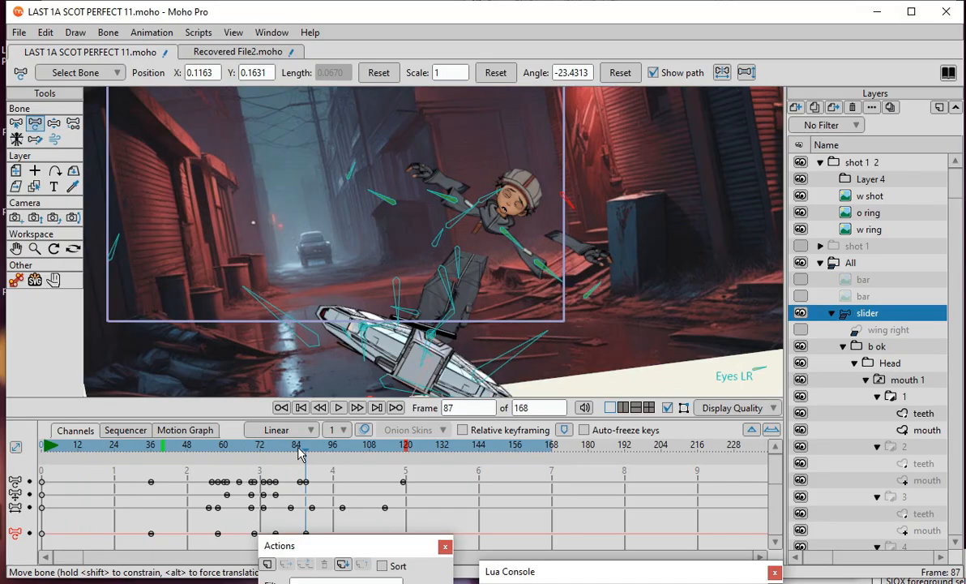
# Scrub the animation back to frame 24, and forward to frame 105
pyautogui.moveTo(299, 452); pyautogui.dragTo(118, 468)
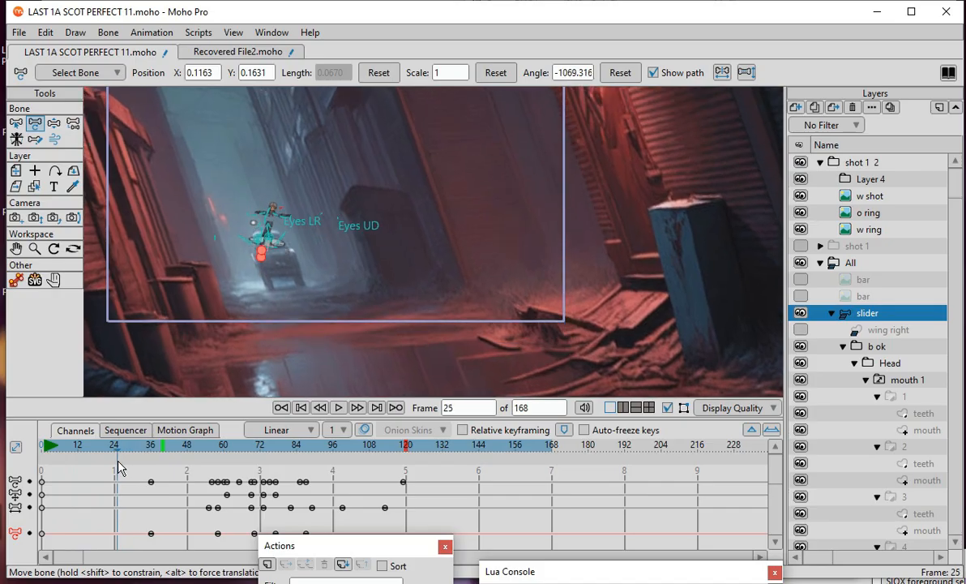
pyautogui.moveTo(119, 467); pyautogui.dragTo(116, 471)
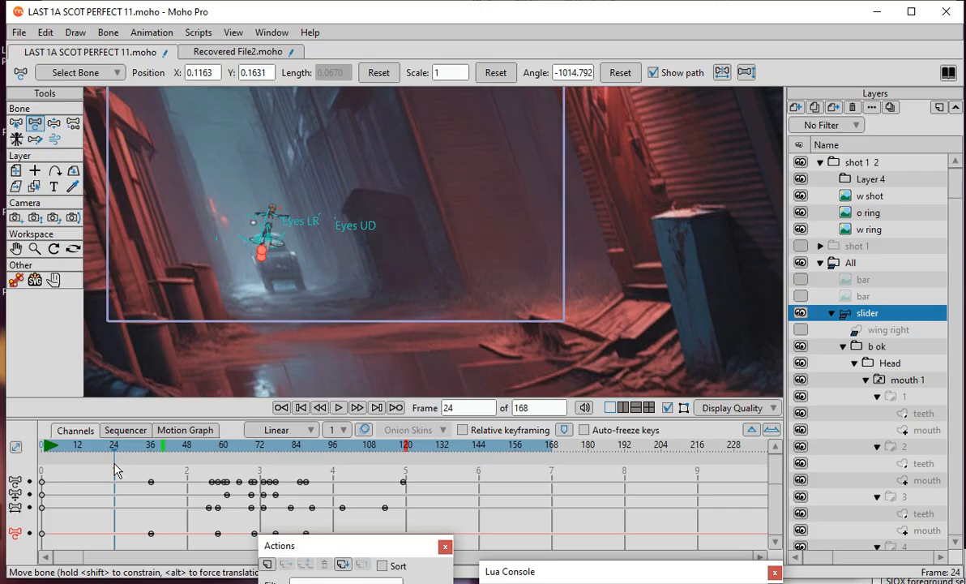
pyautogui.moveTo(115, 470); pyautogui.dragTo(363, 552)
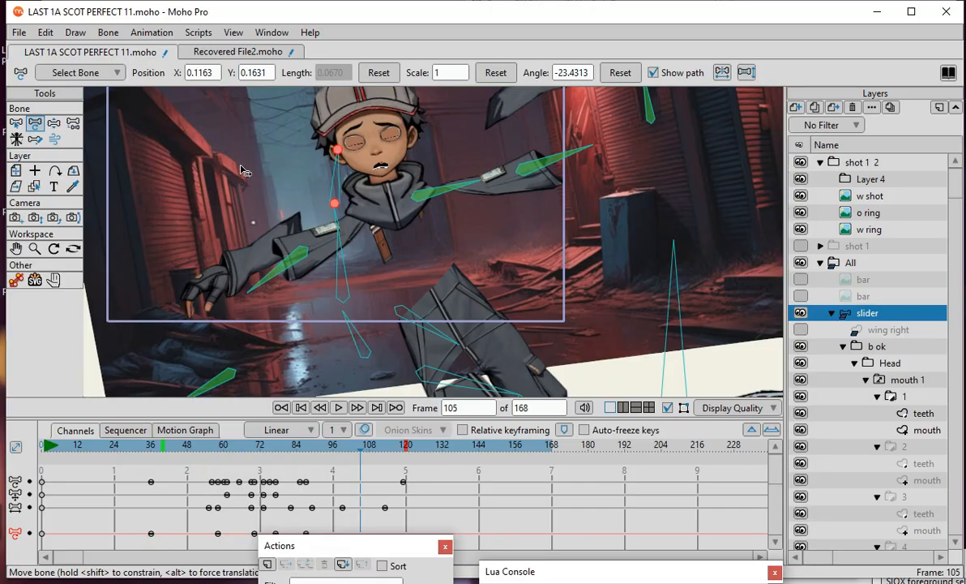
# Examine the rider's body, legs and hoverboard with their bones at frame 105
pyautogui.scroll(2, 213, 156)
pyautogui.scroll(-3, 280, 290)
pyautogui.scroll(2, 283, 254)
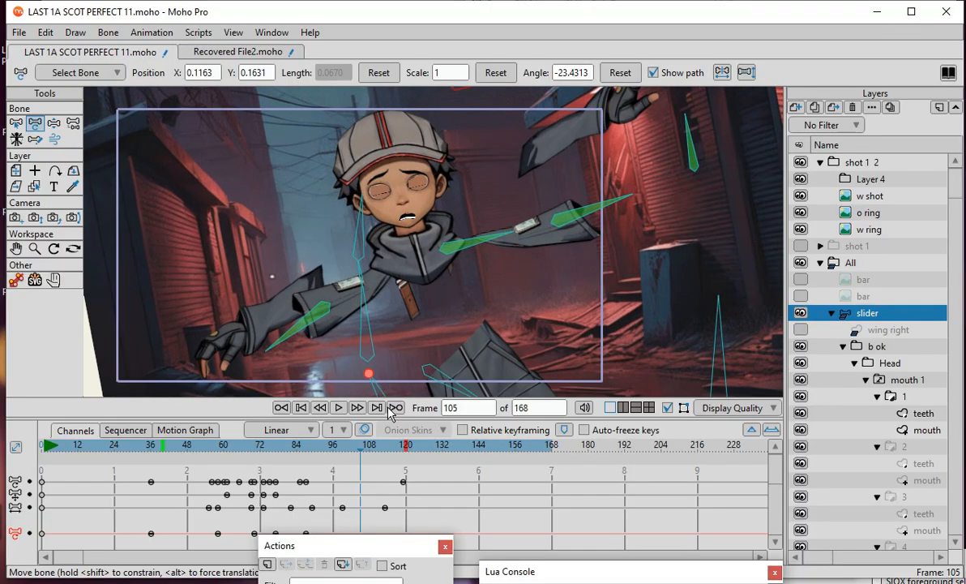
pyautogui.scroll(-3, 369, 324)
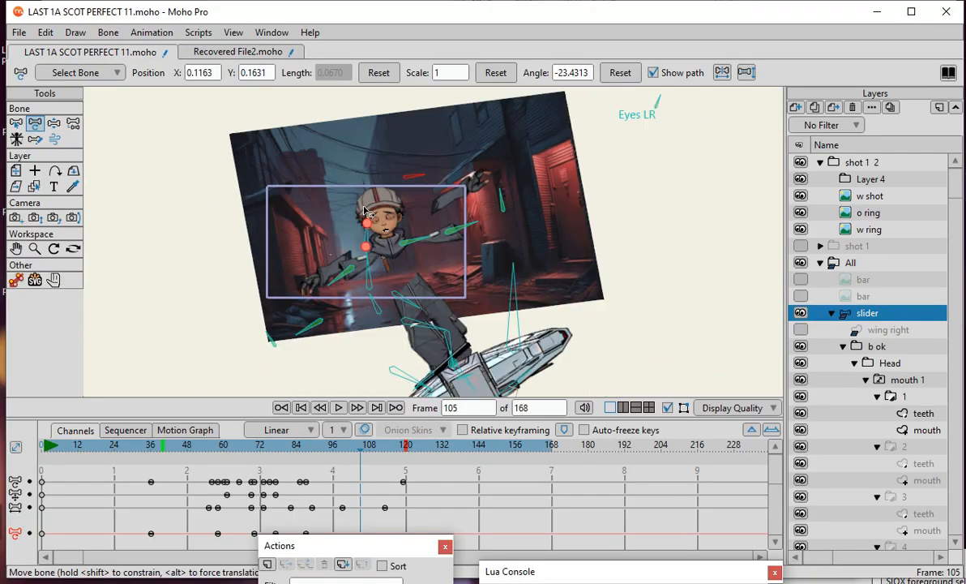
pyautogui.scroll(2, 353, 296)
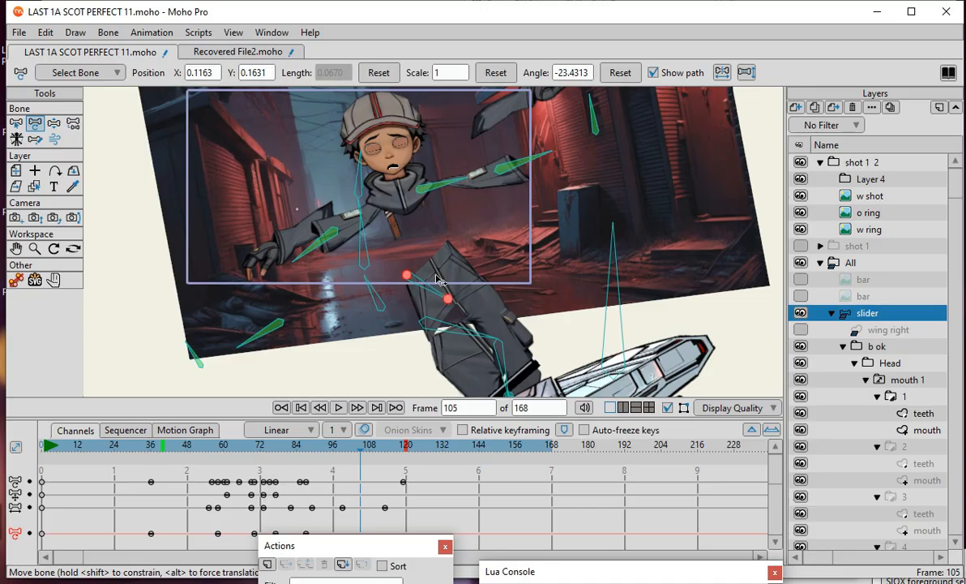
pyautogui.scroll(2, 409, 334)
pyautogui.scroll(-3, 460, 208)
pyautogui.scroll(2, 463, 363)
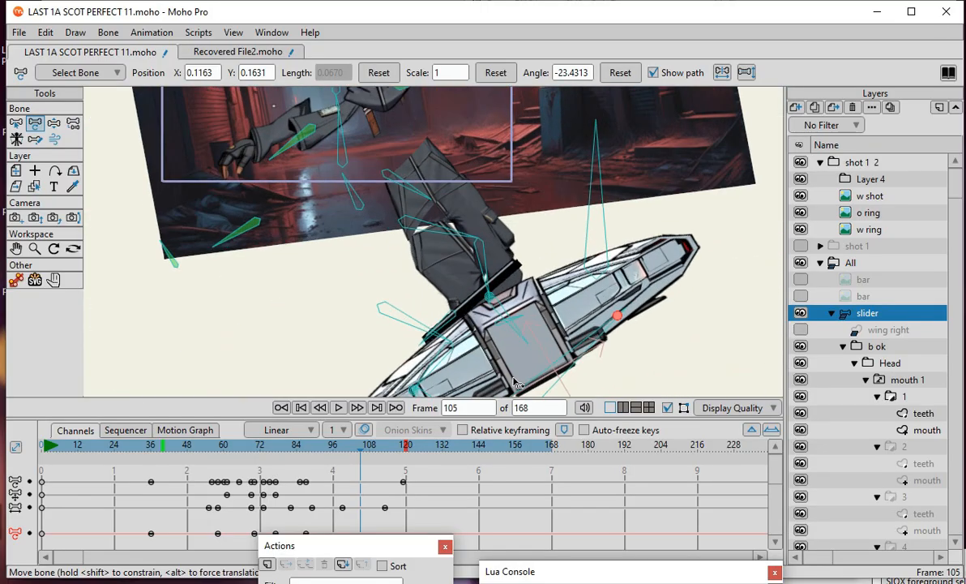
pyautogui.scroll(-3, 458, 276)
pyautogui.scroll(2, 503, 381)
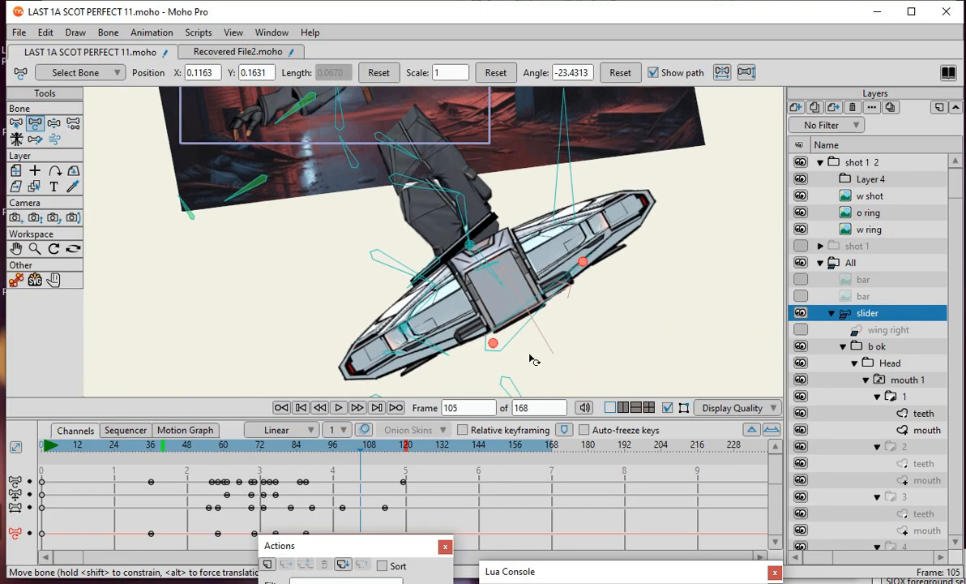
pyautogui.scroll(-3, 458, 332)
pyautogui.scroll(1, 462, 358)
pyautogui.scroll(2, 462, 358)
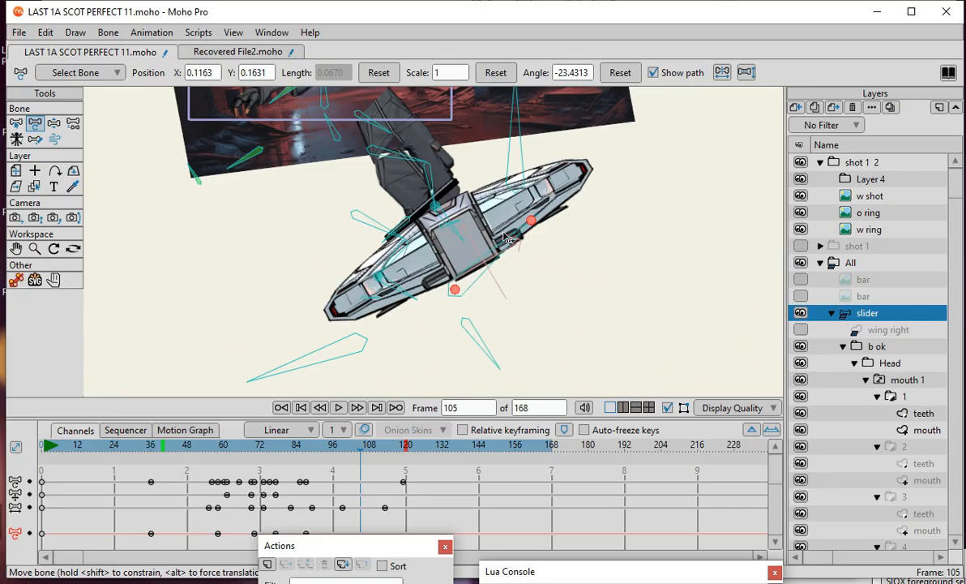
# Scale the long bone beneath the hoverboard's centre to 1.05 at frame 105
pyautogui.scroll(2, 505, 239)
pyautogui.moveTo(478, 292); pyautogui.dragTo(482, 302)
pyautogui.click(525, 257)
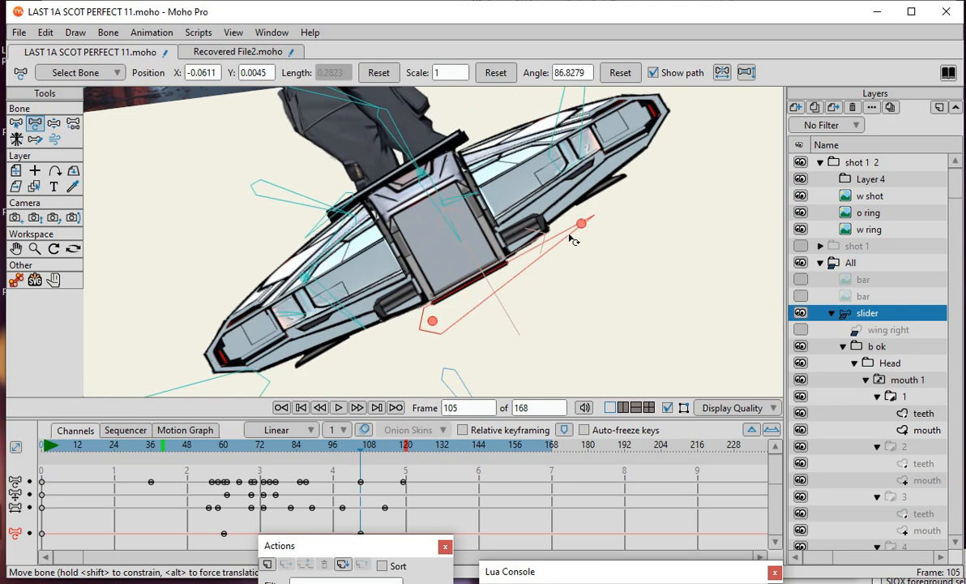
pyautogui.moveTo(582, 223); pyautogui.dragTo(441, 326)
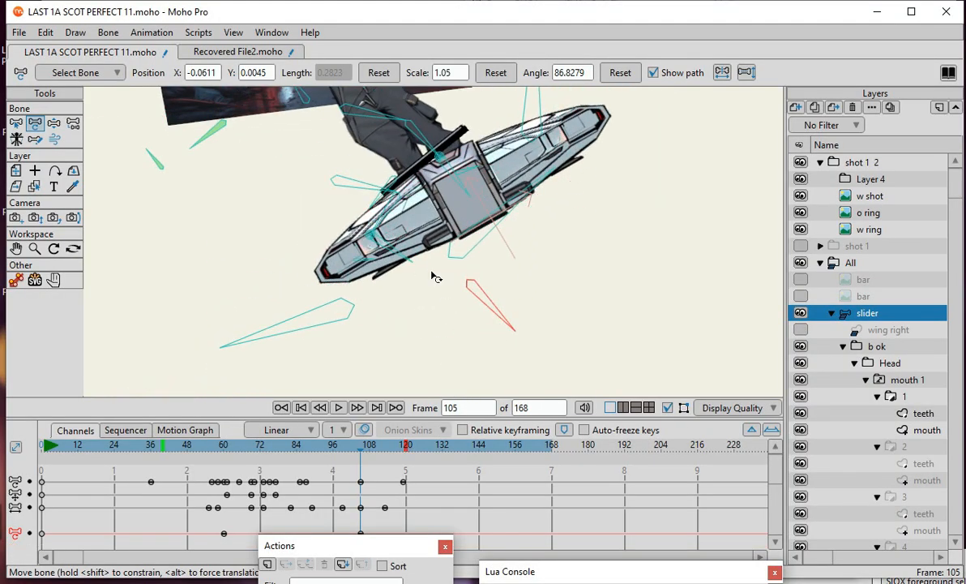
# Rotate the small free bone below the hoverboard to an angle of 273.3936 at frame 105
pyautogui.scroll(-8, 425, 329)
pyautogui.scroll(7, 401, 324)
pyautogui.scroll(-3, 476, 317)
pyautogui.click(496, 338)
pyautogui.scroll(2, 503, 342)
pyautogui.moveTo(512, 364); pyautogui.dragTo(503, 364)
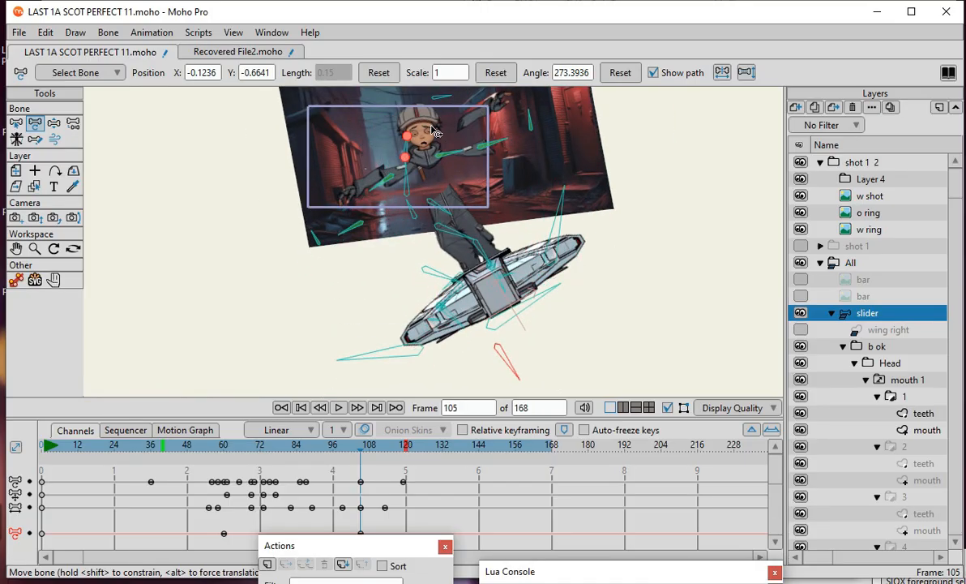
# Rotate the tall bone above the hoverboard's raised end to an angle of 41.3521 at frame 105
pyautogui.scroll(5, 432, 130)
pyautogui.scroll(-4, 412, 164)
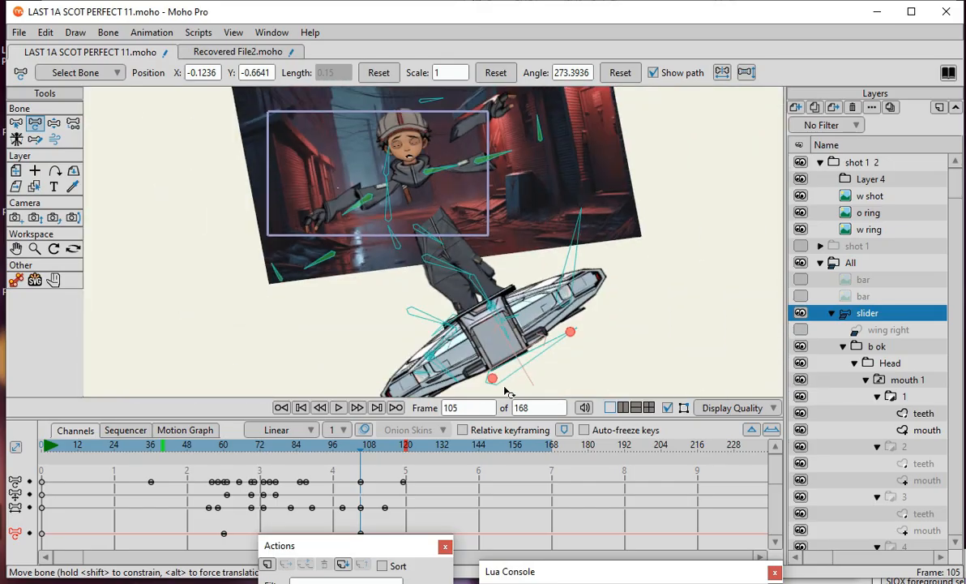
pyautogui.moveTo(546, 355)
pyautogui.mouseDown()
pyautogui.moveTo(555, 349)
pyautogui.moveTo(545, 349)
pyautogui.mouseUp()
pyautogui.moveTo(568, 243)
pyautogui.mouseDown()
pyautogui.moveTo(603, 266)
pyautogui.moveTo(574, 236)
pyautogui.moveTo(572, 260)
pyautogui.mouseUp()
# Check the short bone in the hoverboard's centre and the bones beside the rider's feet by selecting them at frame 105
pyautogui.click(513, 312)
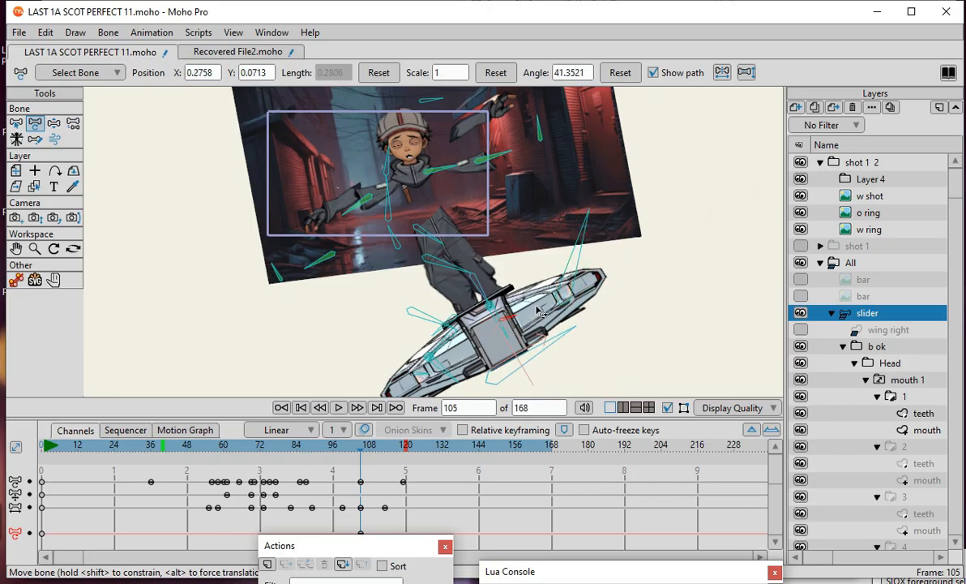
pyautogui.click(430, 328)
pyautogui.click(437, 343)
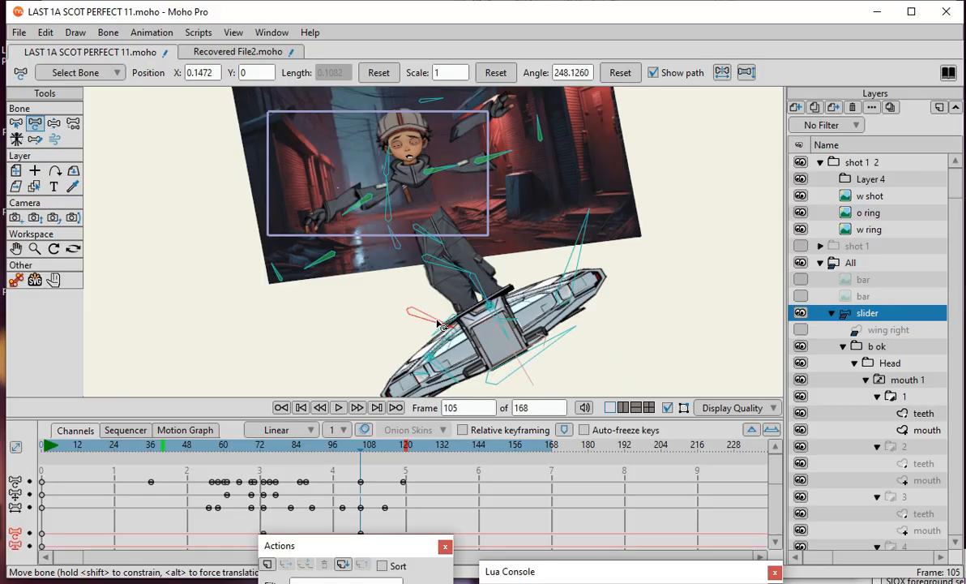
pyautogui.click(434, 319)
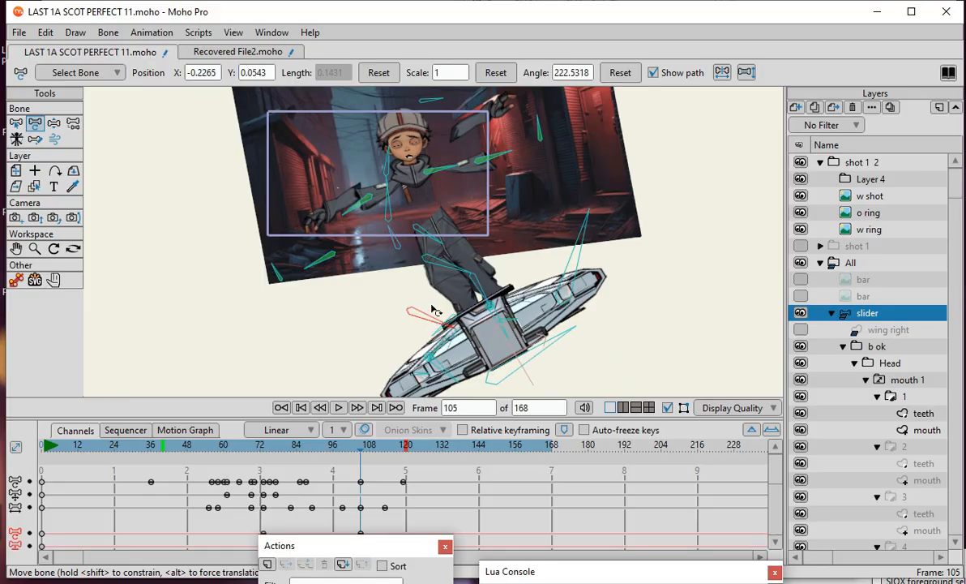
pyautogui.scroll(-6, 413, 284)
pyautogui.scroll(8, 406, 253)
pyautogui.scroll(-4, 389, 276)
pyautogui.scroll(4, 368, 300)
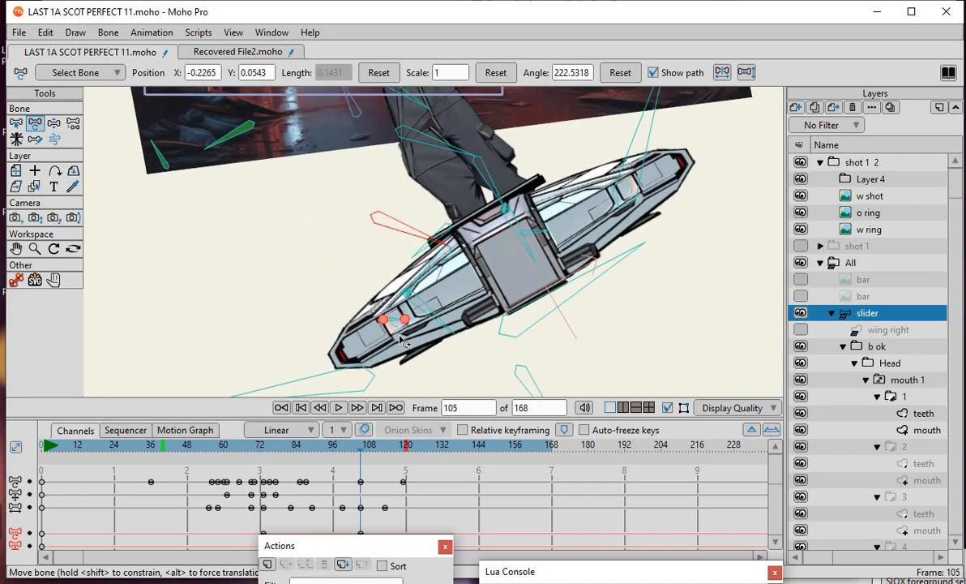
# Rotate the long bone below the hoverboard's lowered end to an angle of 160.8107 at frame 105
pyautogui.moveTo(391, 325); pyautogui.dragTo(304, 396)
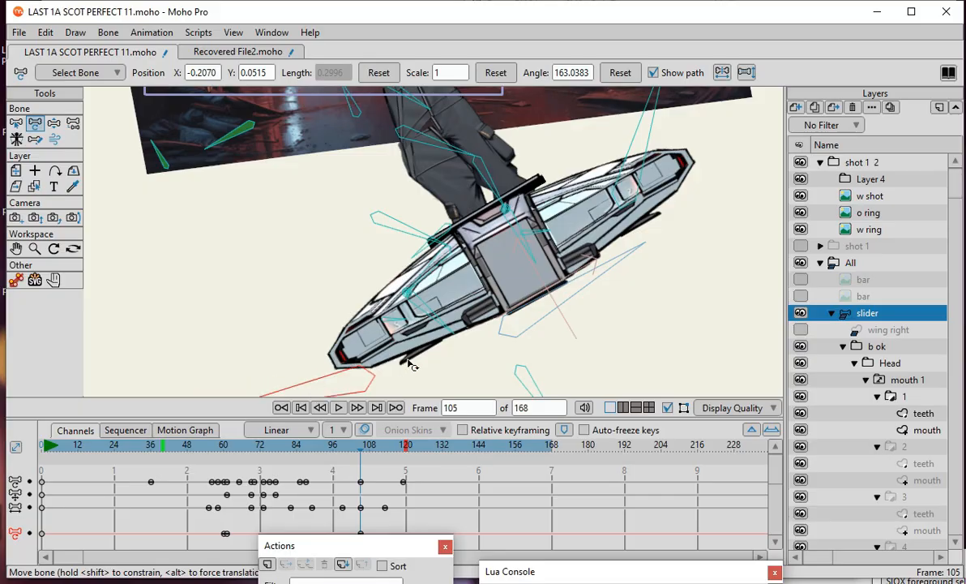
pyautogui.scroll(4, 420, 328)
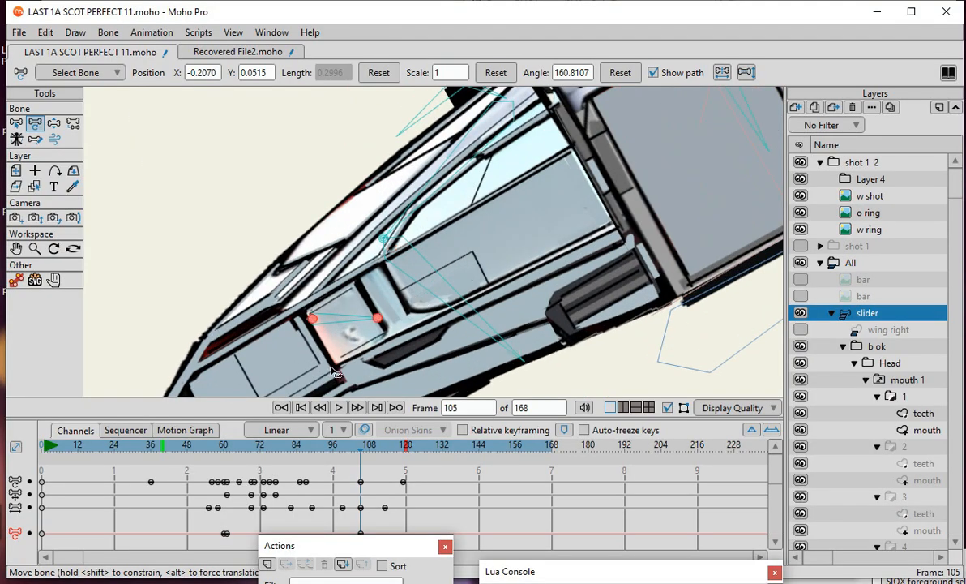
pyautogui.scroll(-10, 350, 323)
# Select the bone beside the rider's feet and examine the rider's pose within the camera frame at frame 105
pyautogui.click(340, 341)
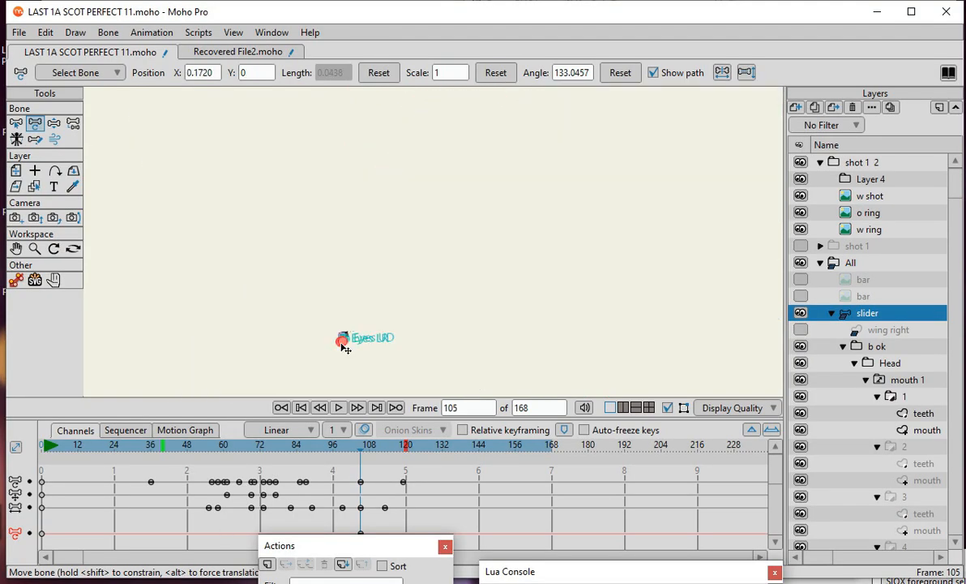
pyautogui.scroll(10, 346, 324)
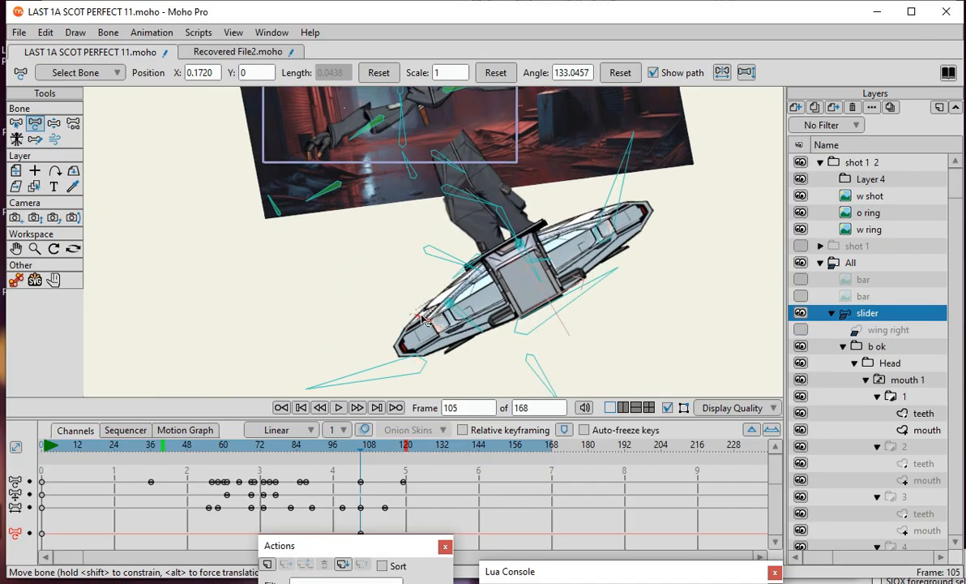
pyautogui.moveTo(475, 307); pyautogui.dragTo(458, 254)
pyautogui.click(519, 312)
pyautogui.scroll(-3, 520, 312)
pyautogui.scroll(6, 567, 325)
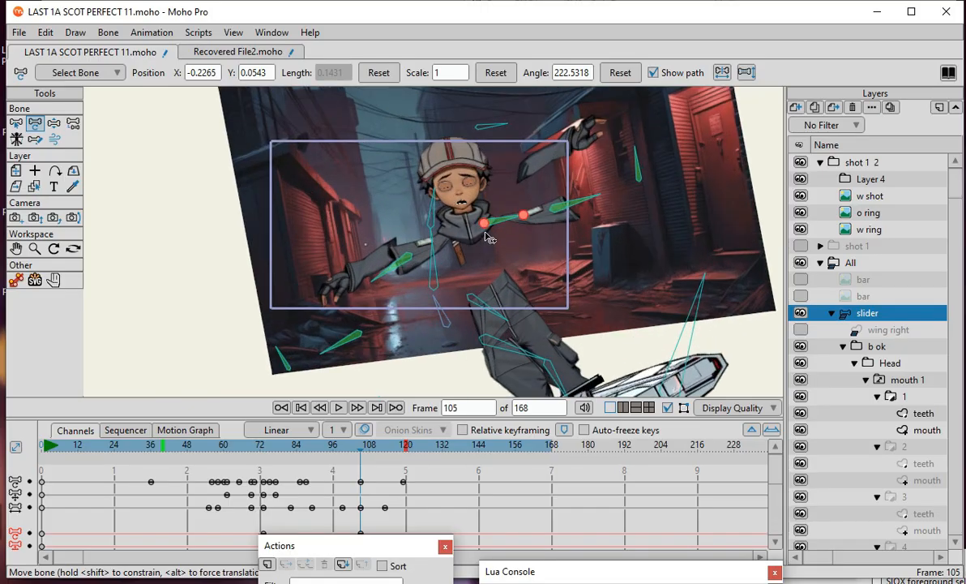
pyautogui.scroll(3, 547, 332)
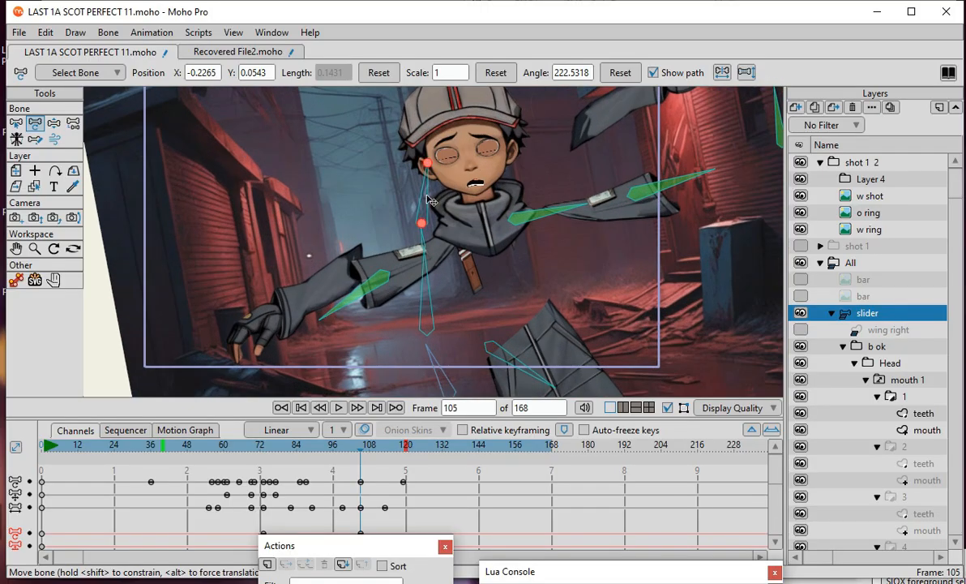
pyautogui.scroll(-6, 477, 172)
pyautogui.scroll(2, 503, 127)
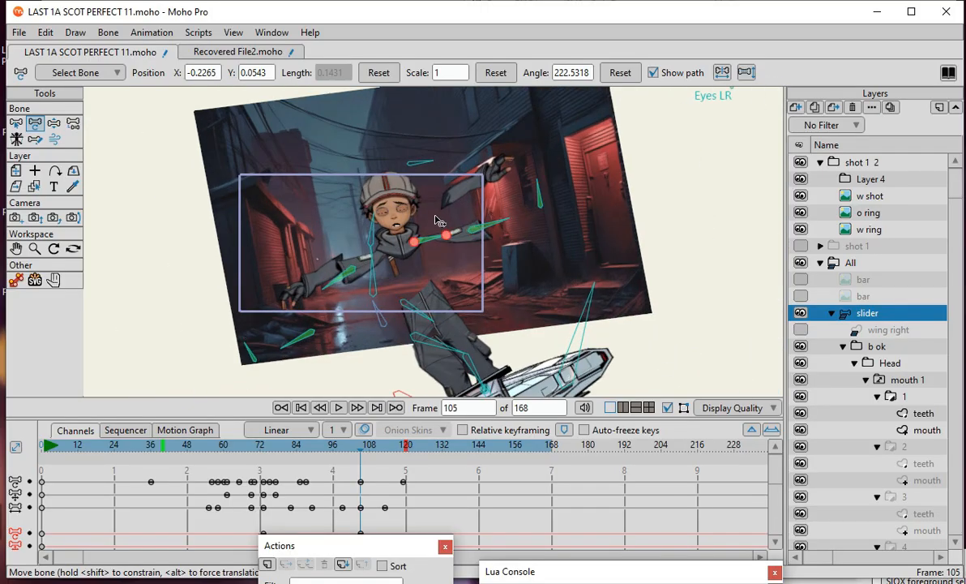
pyautogui.scroll(2, 395, 188)
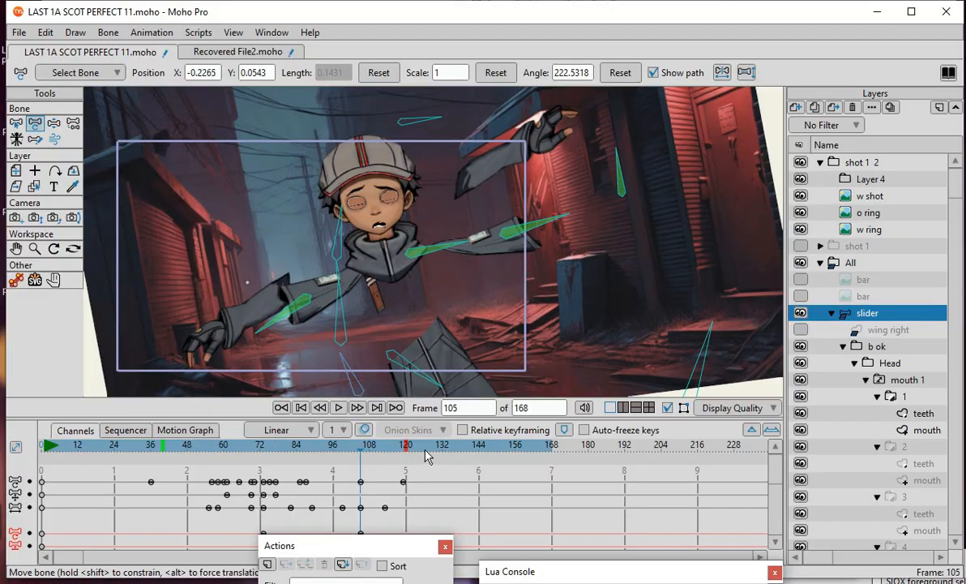
# Scrub the animation between frames 0 and 110 to review the rider's motion, stopping at frame 72
pyautogui.click(363, 448)
pyautogui.moveTo(363, 454); pyautogui.dragTo(35, 492)
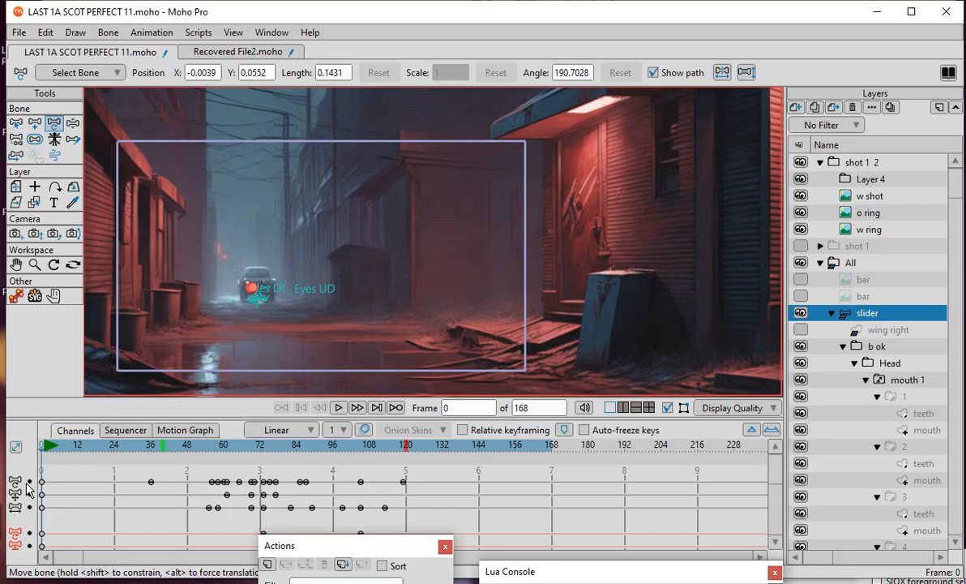
pyautogui.moveTo(42, 487); pyautogui.dragTo(377, 492)
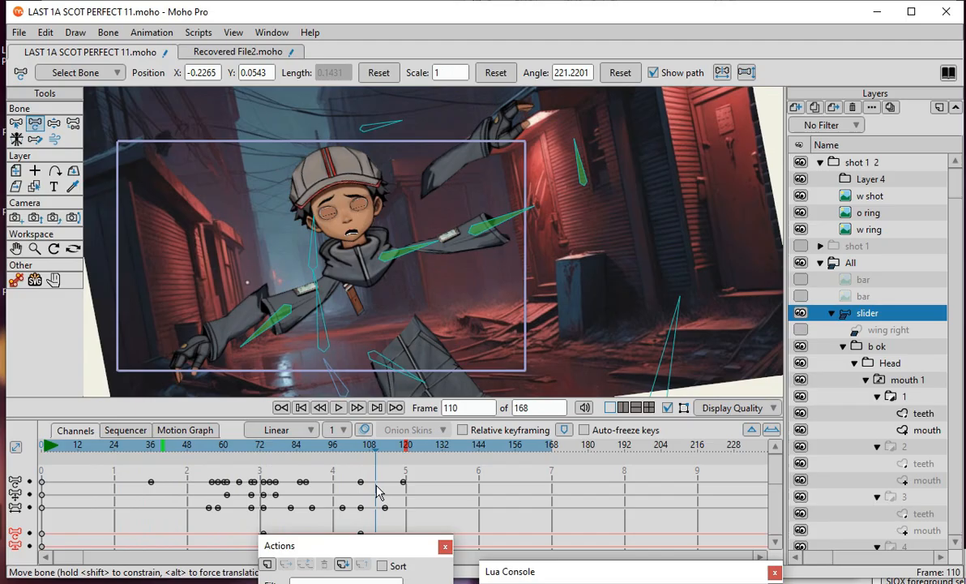
pyautogui.moveTo(376, 492); pyautogui.dragTo(5, 480)
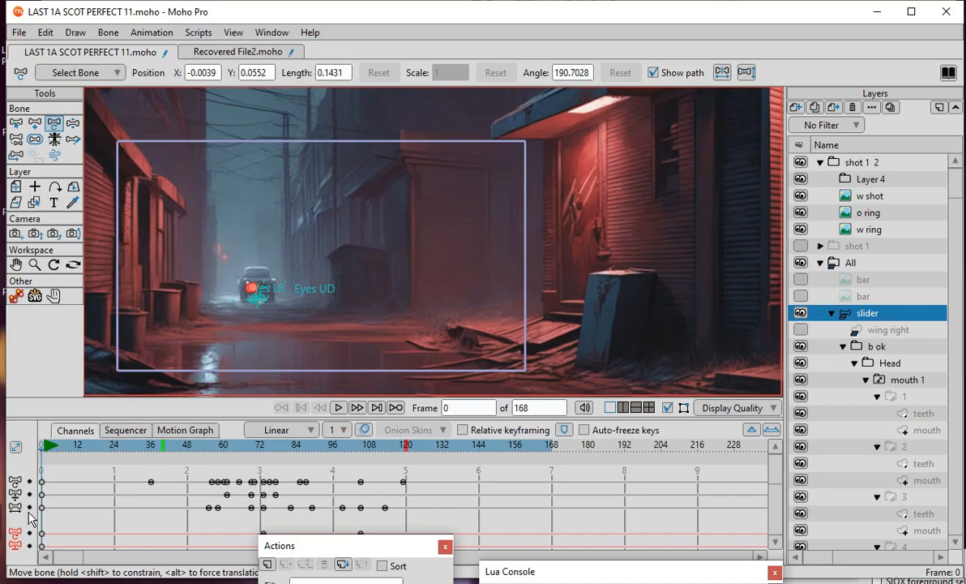
pyautogui.moveTo(44, 509); pyautogui.dragTo(262, 547)
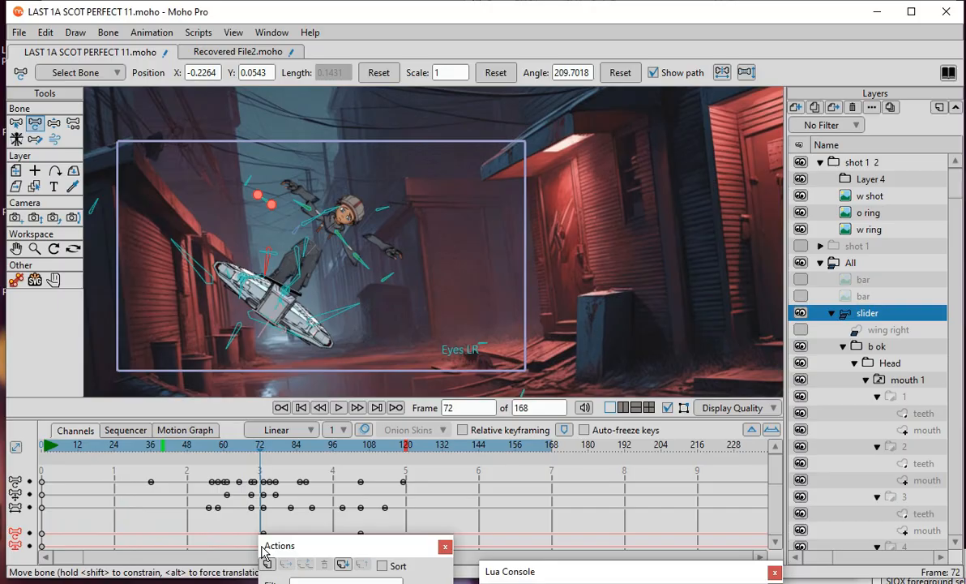
# Select a small bone away from the body and examine the rider's head and arms at frame 72
pyautogui.click(431, 332)
pyautogui.scroll(5, 330, 242)
pyautogui.scroll(-2, 422, 260)
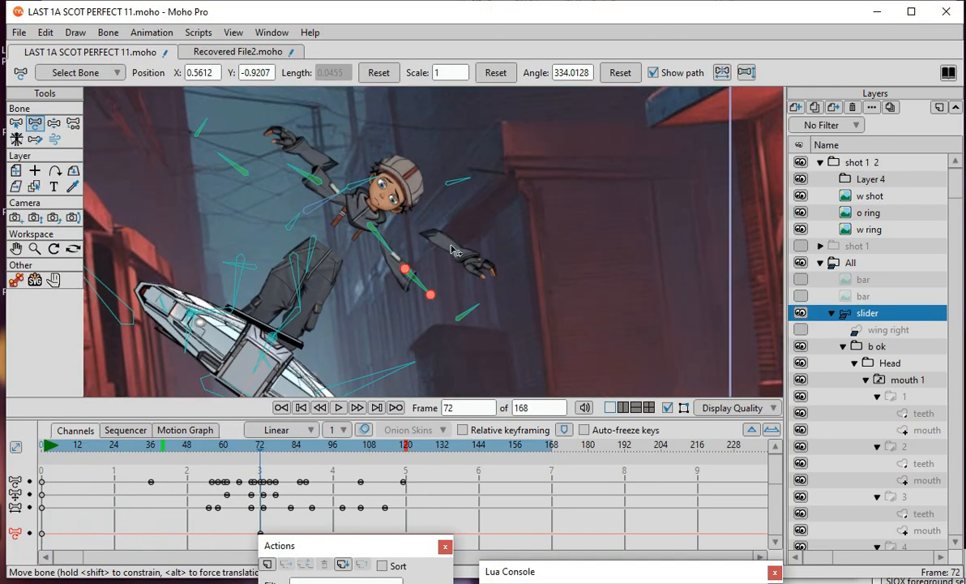
pyautogui.scroll(1, 389, 243)
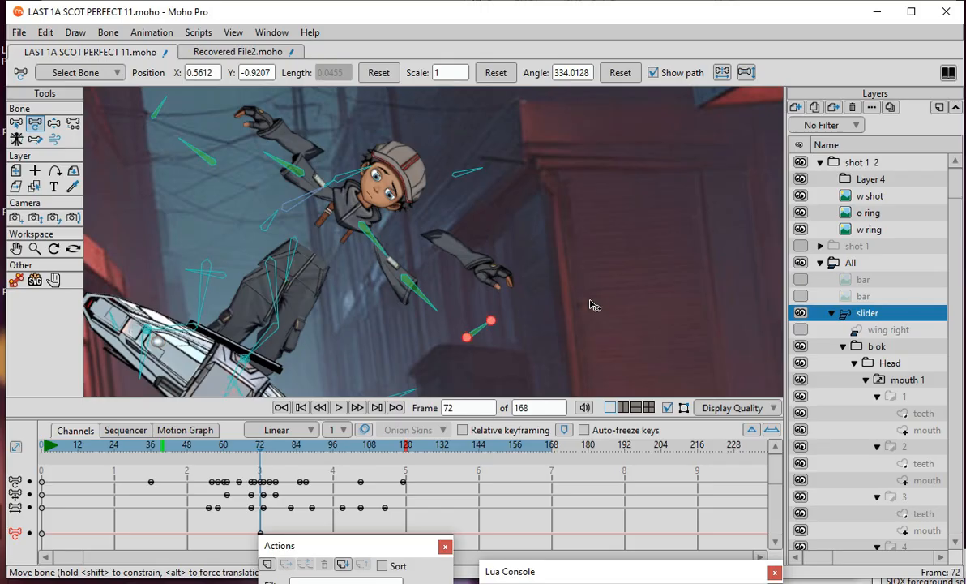
pyautogui.scroll(1, 406, 243)
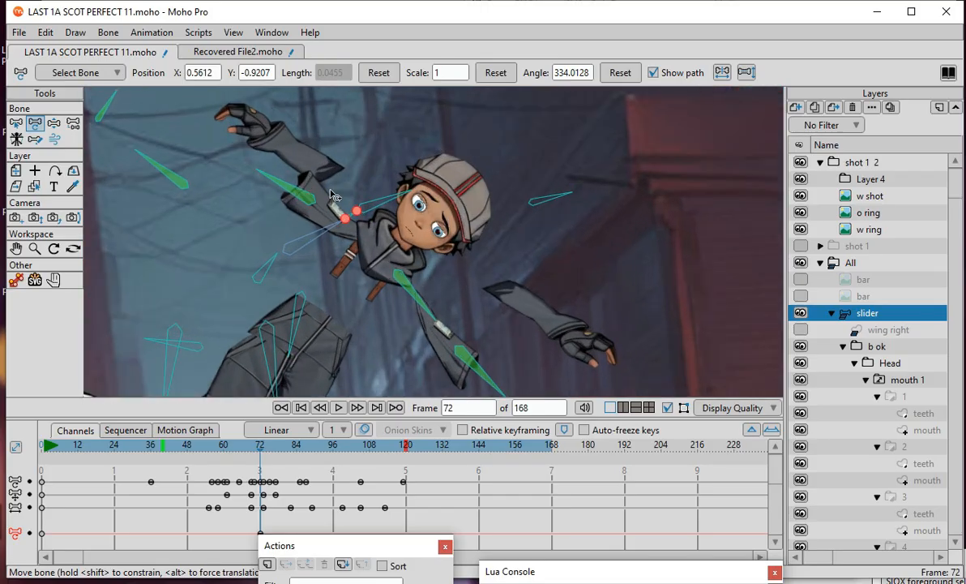
# Examine the rider's head, arms, legs and hoverboard up close and within the camera frame at frame 72
pyautogui.scroll(1, 392, 213)
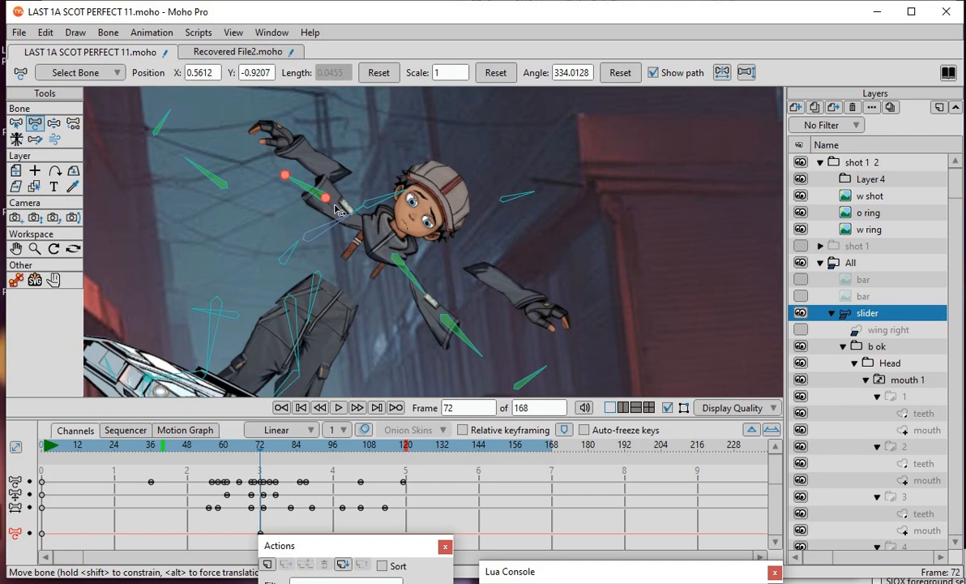
pyautogui.scroll(2, 335, 205)
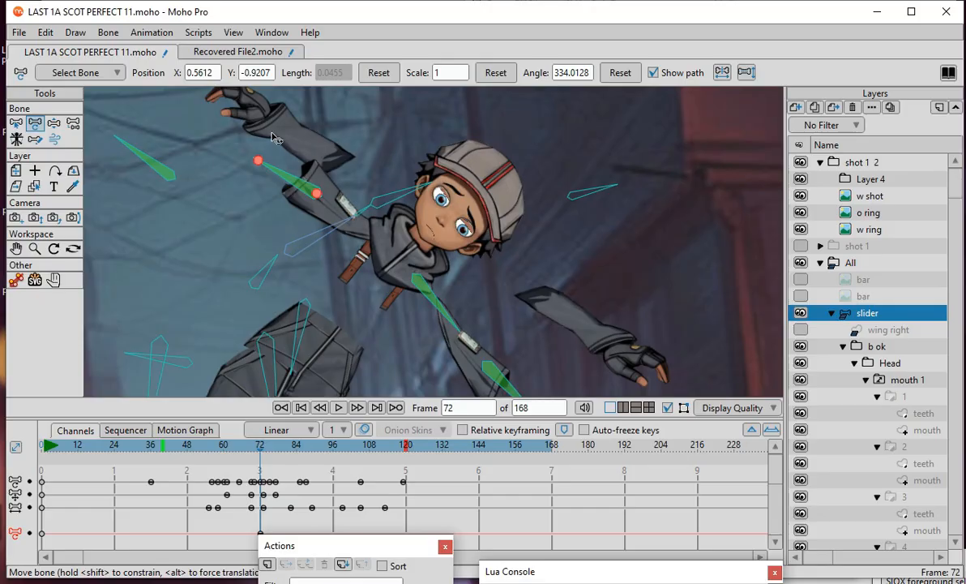
pyautogui.scroll(-1, 314, 198)
pyautogui.scroll(1, 438, 379)
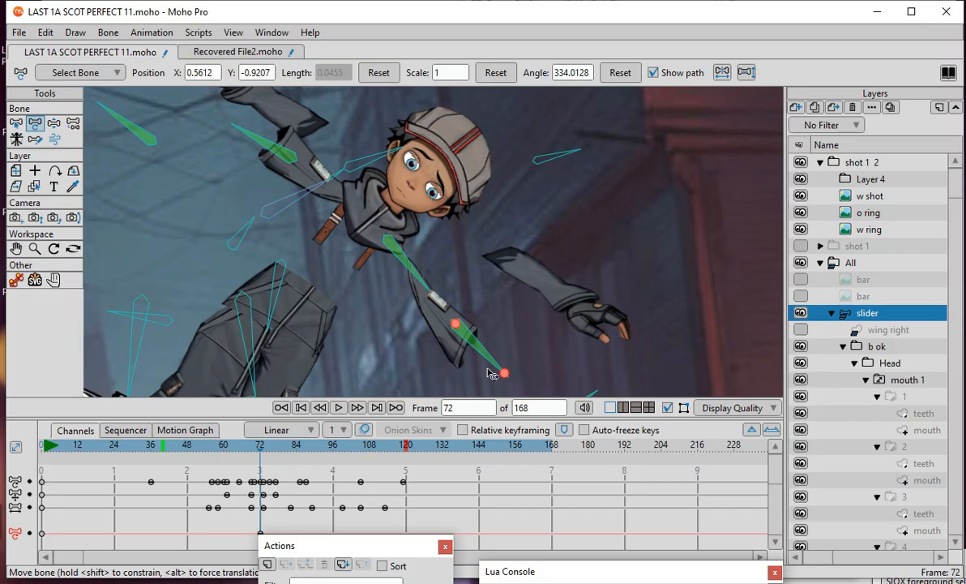
pyautogui.scroll(-1, 348, 239)
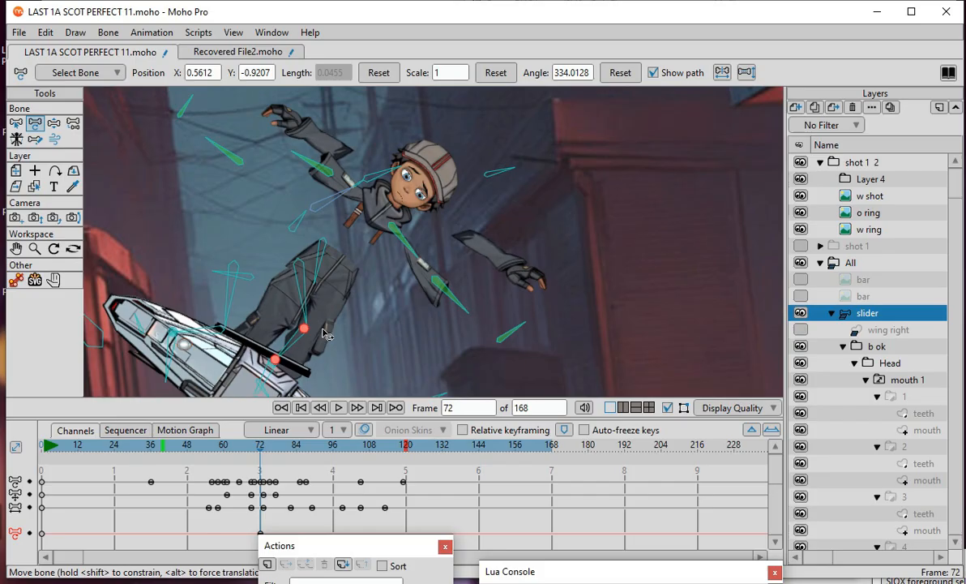
pyautogui.scroll(1, 340, 268)
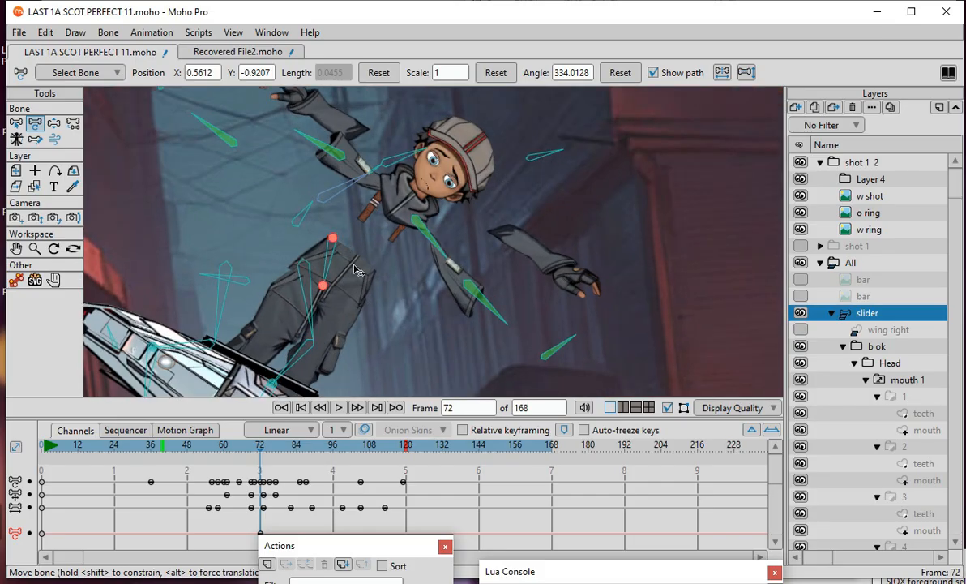
pyautogui.scroll(-1, 308, 316)
pyautogui.scroll(3, 364, 252)
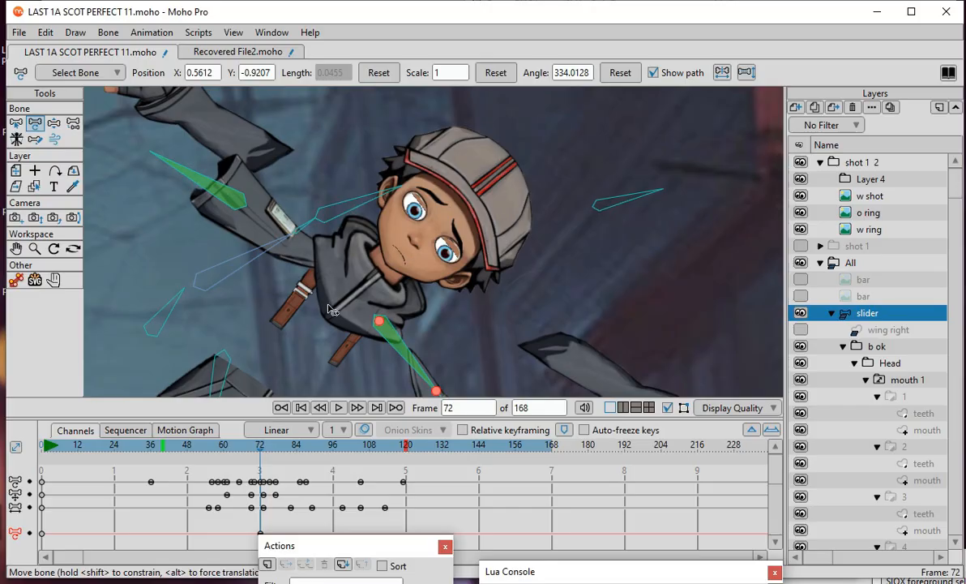
pyautogui.scroll(-4, 340, 300)
pyautogui.scroll(-3, 365, 263)
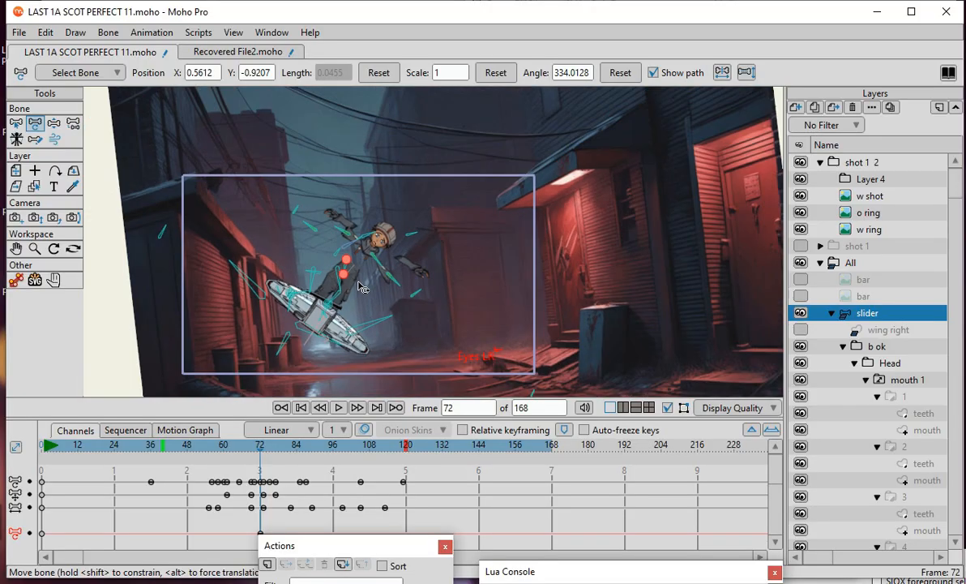
pyautogui.scroll(4, 340, 304)
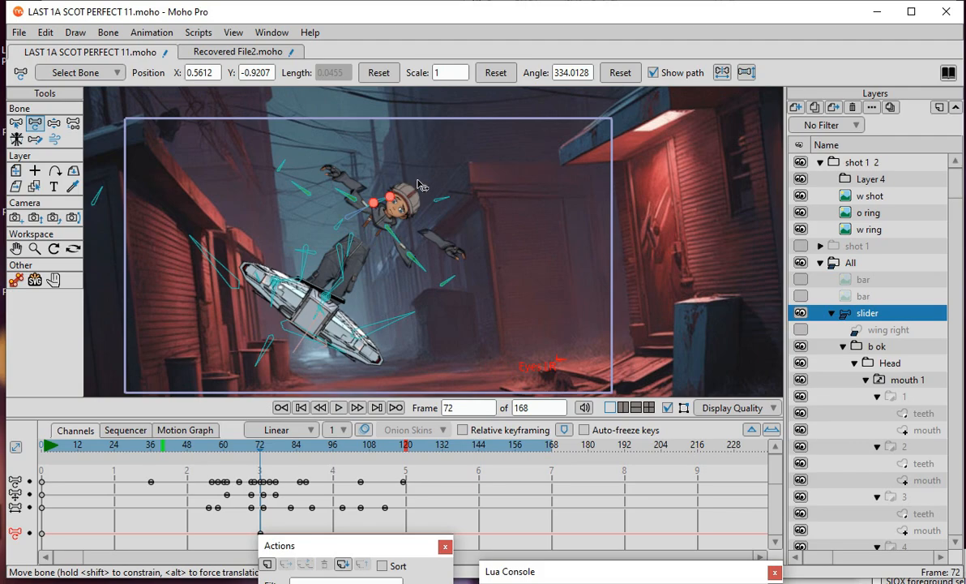
pyautogui.scroll(3, 365, 268)
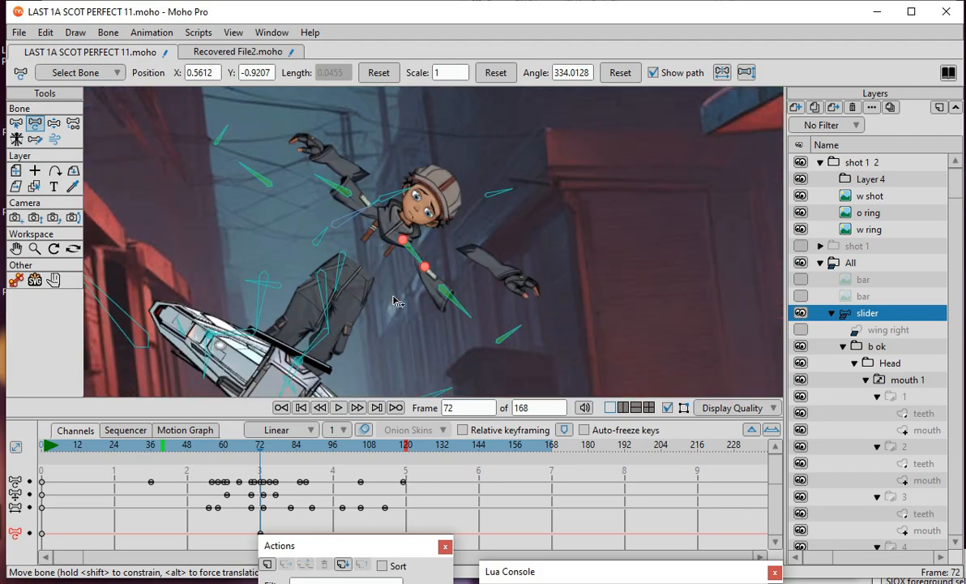
pyautogui.scroll(-3, 397, 271)
pyautogui.scroll(3, 397, 219)
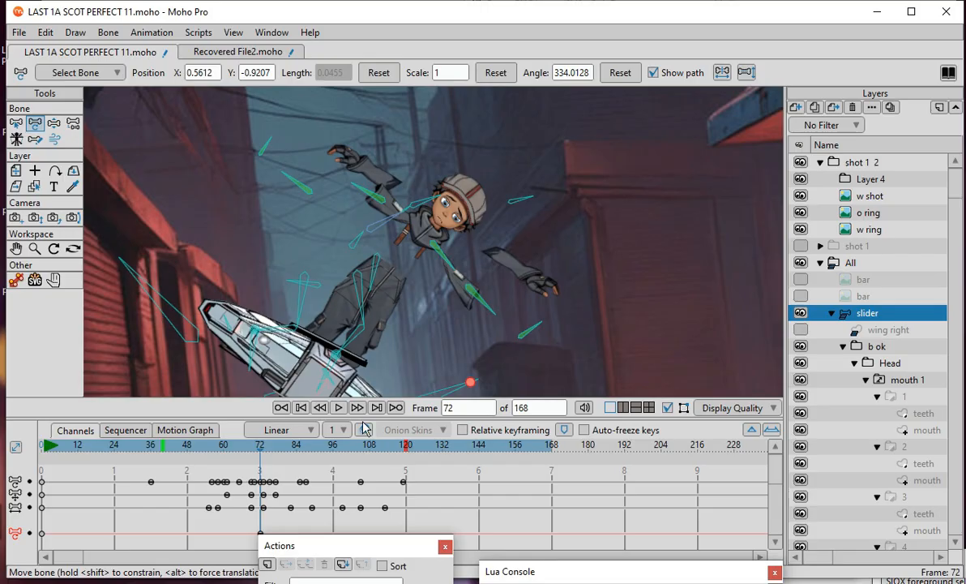
pyautogui.scroll(1, 512, 340)
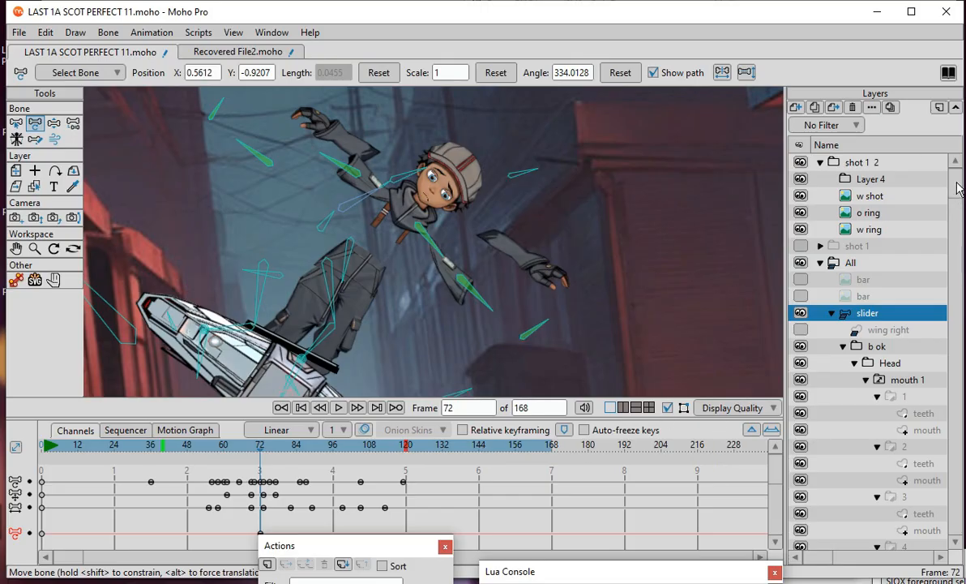
# Make the body 1 layer in the body group visible and check the rider's torso
pyautogui.scroll(-15, 959, 192)
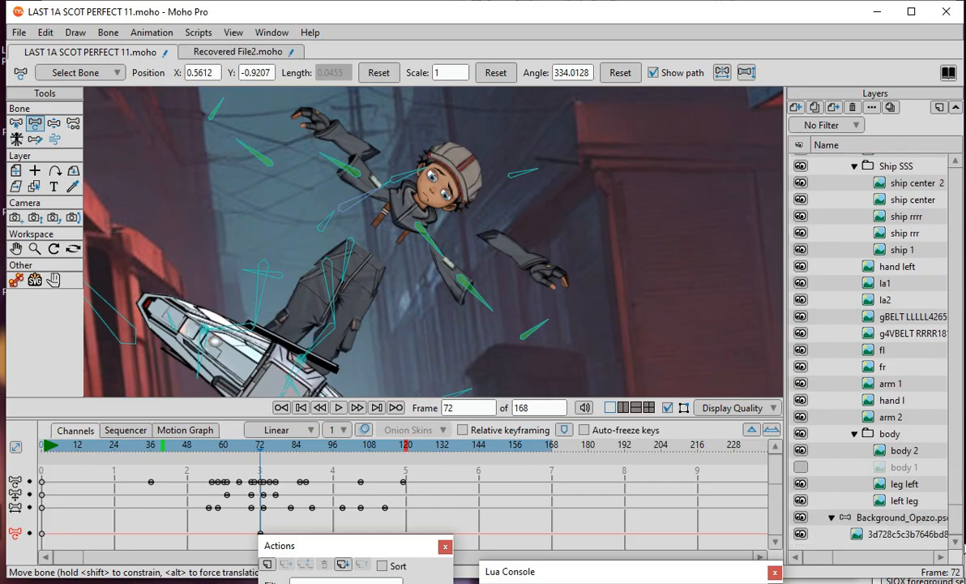
pyautogui.click(800, 468)
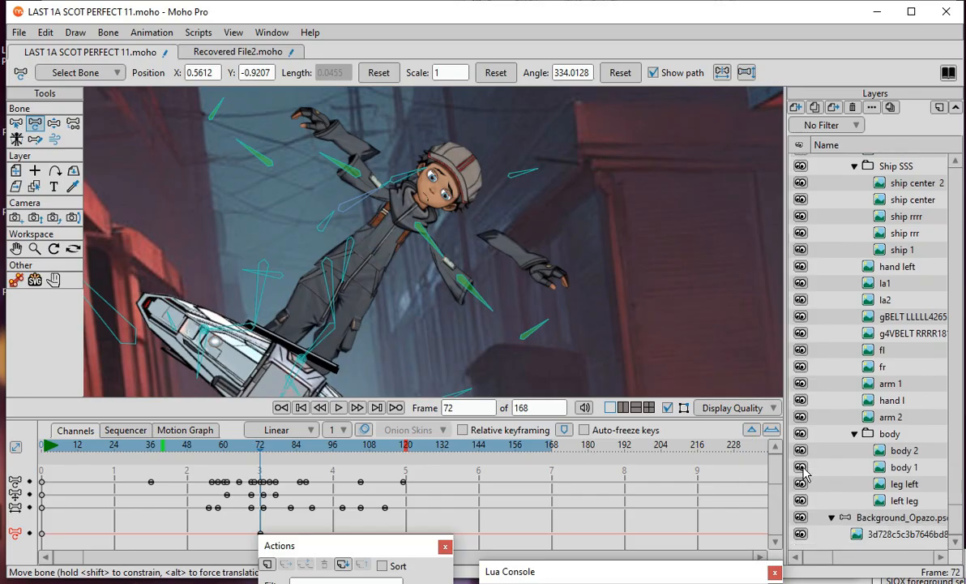
pyautogui.scroll(4, 252, 162)
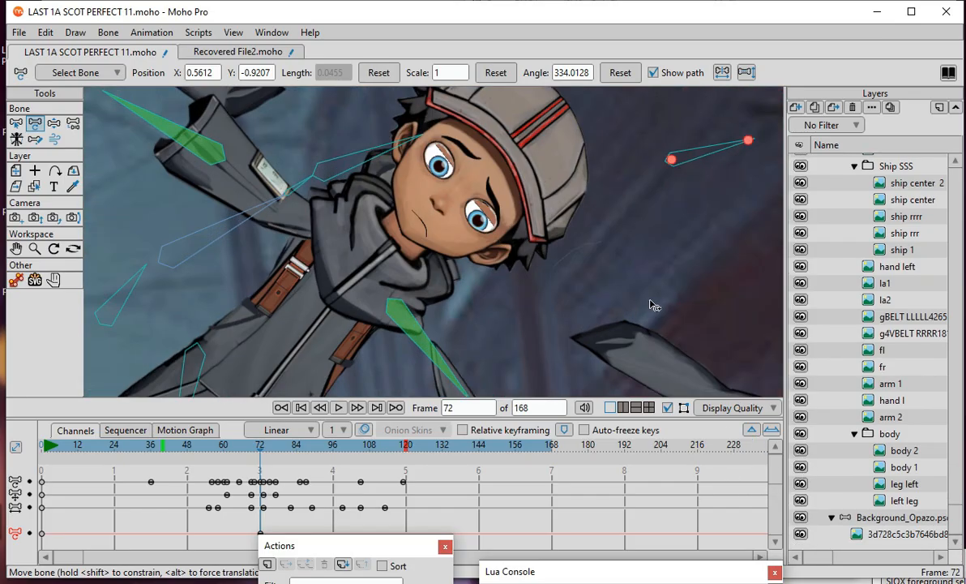
pyautogui.scroll(1, 451, 280)
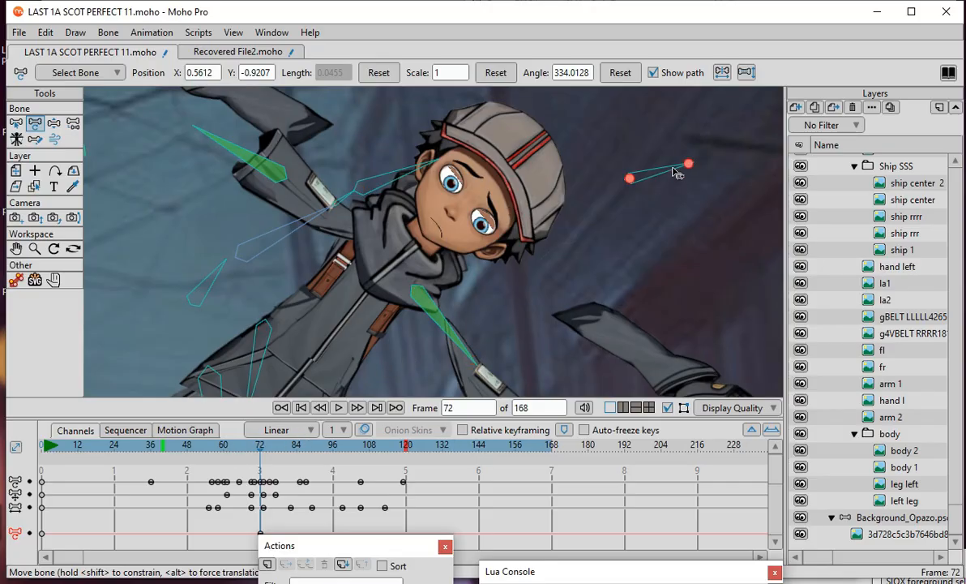
pyautogui.moveTo(956, 523); pyautogui.dragTo(955, 142)
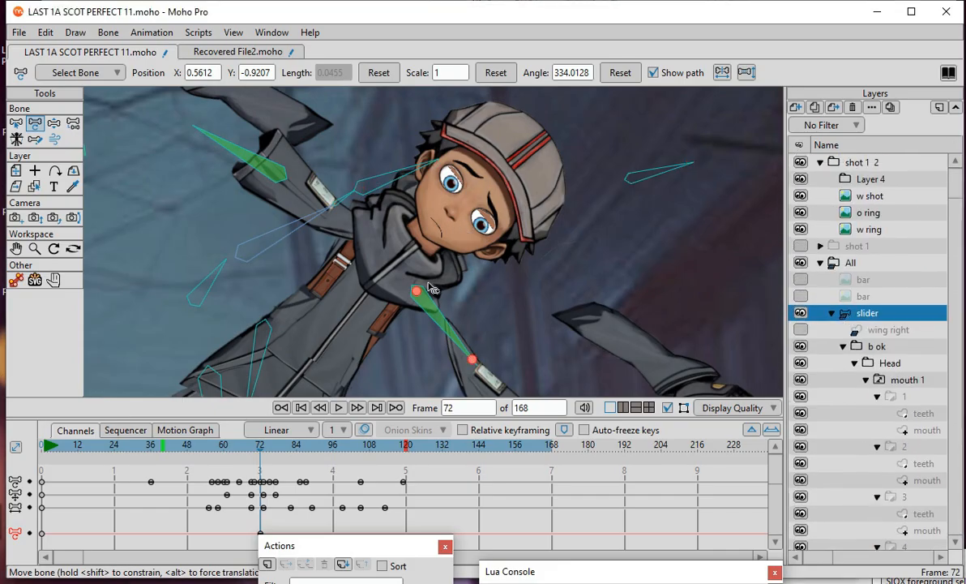
# Select the upper-arm bone that starts at the rider's chest and examine the face at frame 72
pyautogui.click(383, 273)
pyautogui.scroll(2, 511, 191)
pyautogui.scroll(-1, 474, 231)
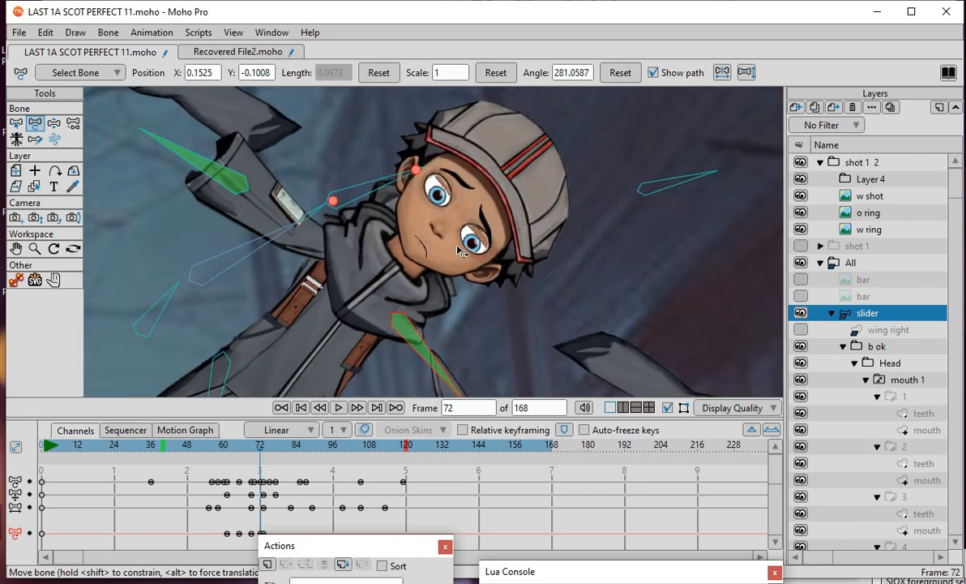
pyautogui.scroll(1, 469, 235)
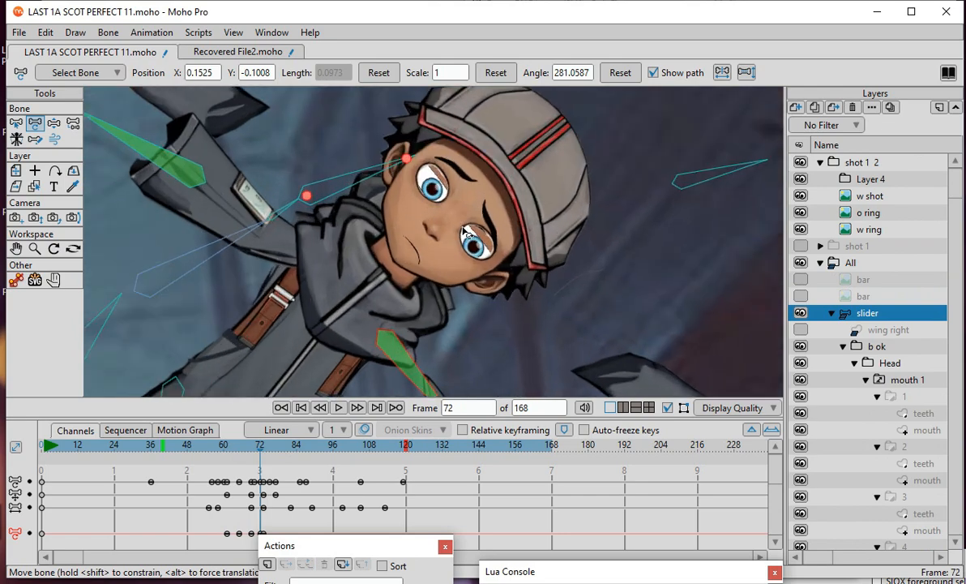
pyautogui.scroll(-1, 463, 233)
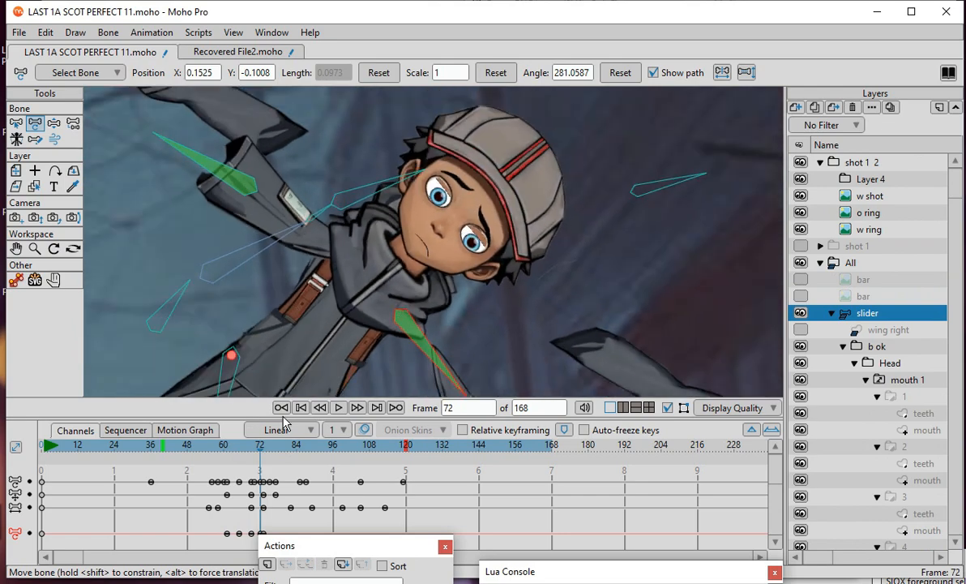
# At frame 56, swing the control bone beside the rider's head to open and close the eyes, leaving it at angle -30.8912
pyautogui.moveTo(258, 447); pyautogui.dragTo(213, 451)
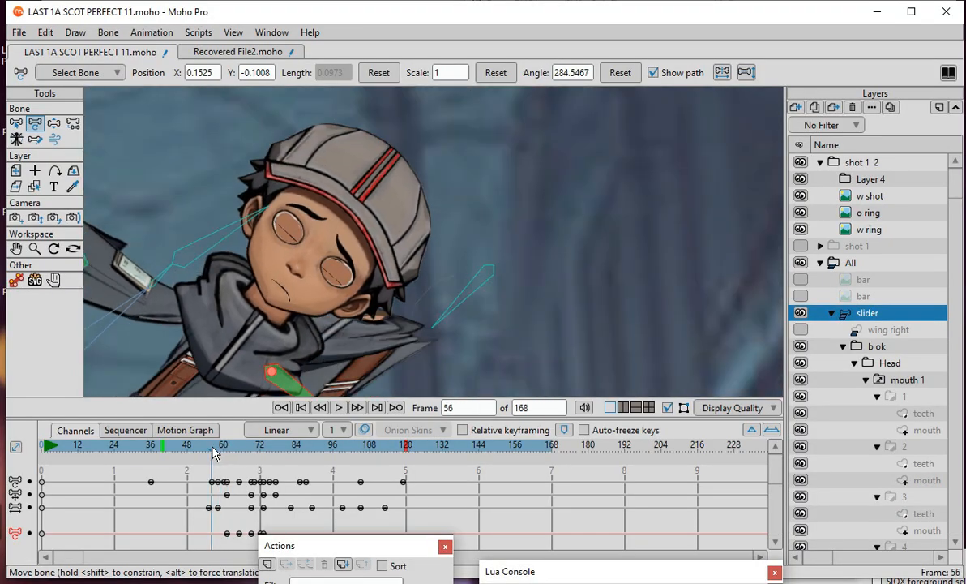
pyautogui.scroll(1, 191, 278)
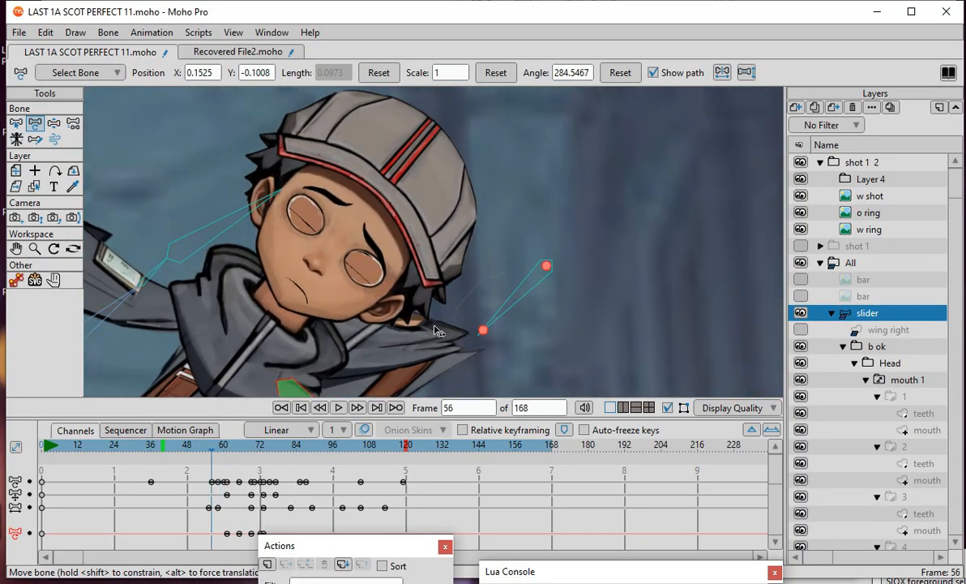
pyautogui.moveTo(508, 315); pyautogui.dragTo(570, 287)
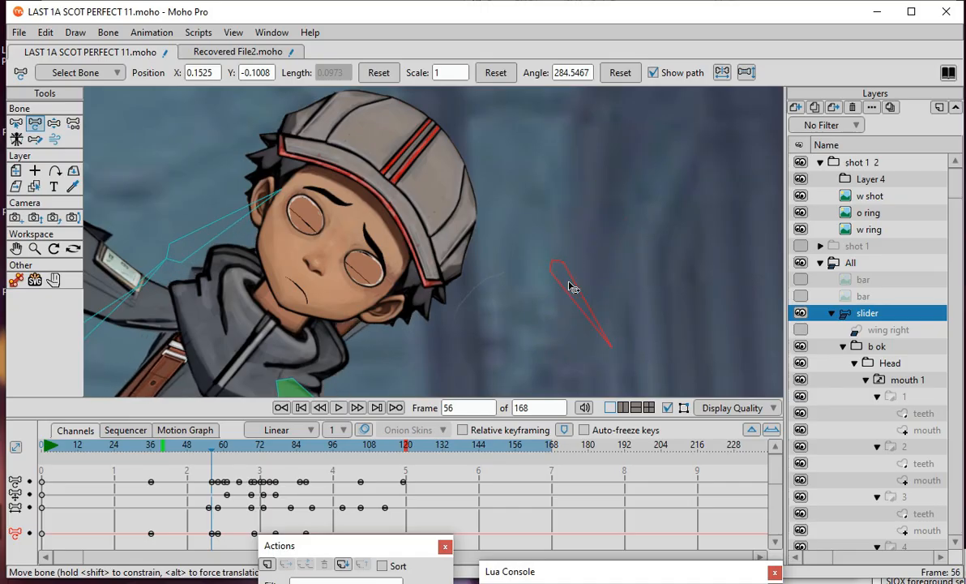
pyautogui.moveTo(570, 287); pyautogui.dragTo(556, 251)
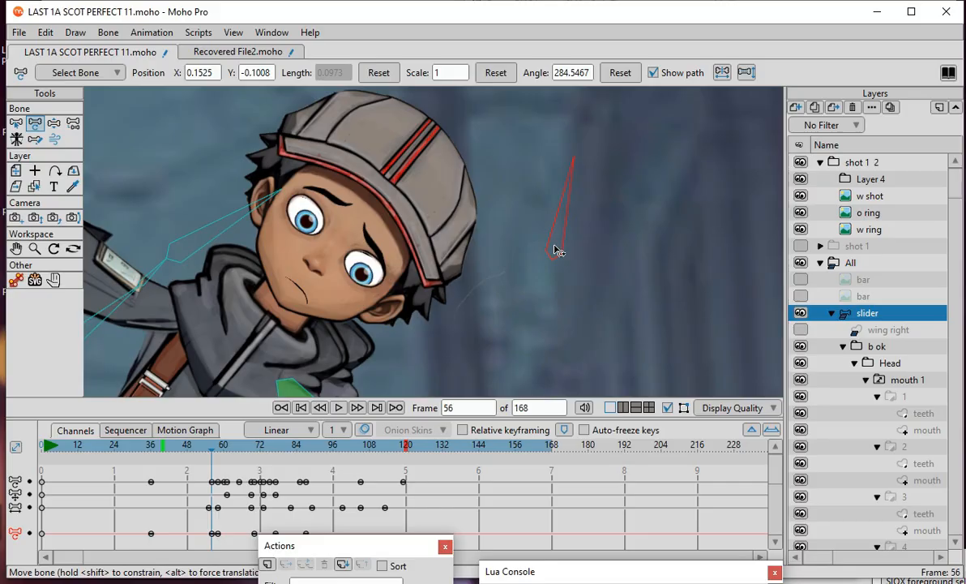
pyautogui.moveTo(556, 251); pyautogui.dragTo(593, 209)
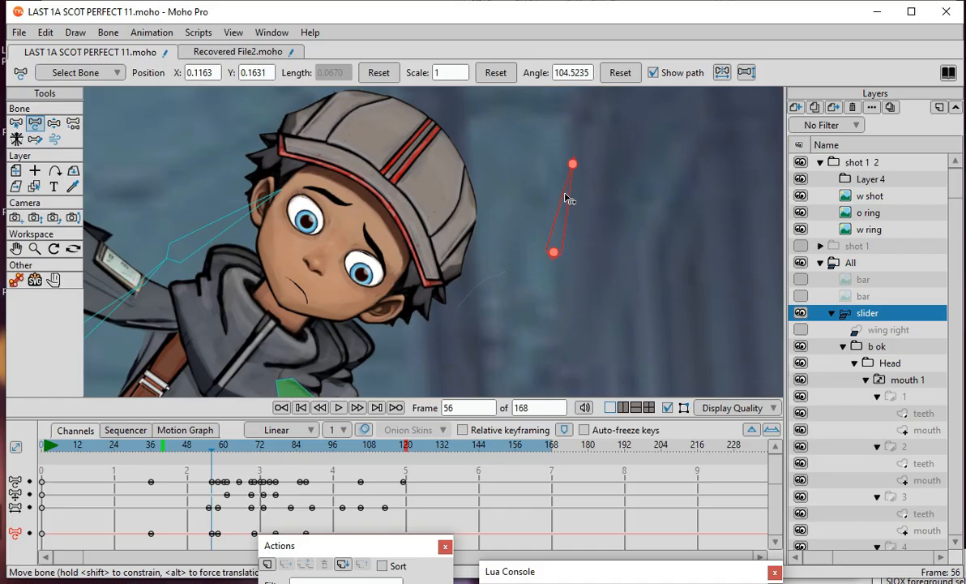
pyautogui.moveTo(570, 198); pyautogui.dragTo(569, 286)
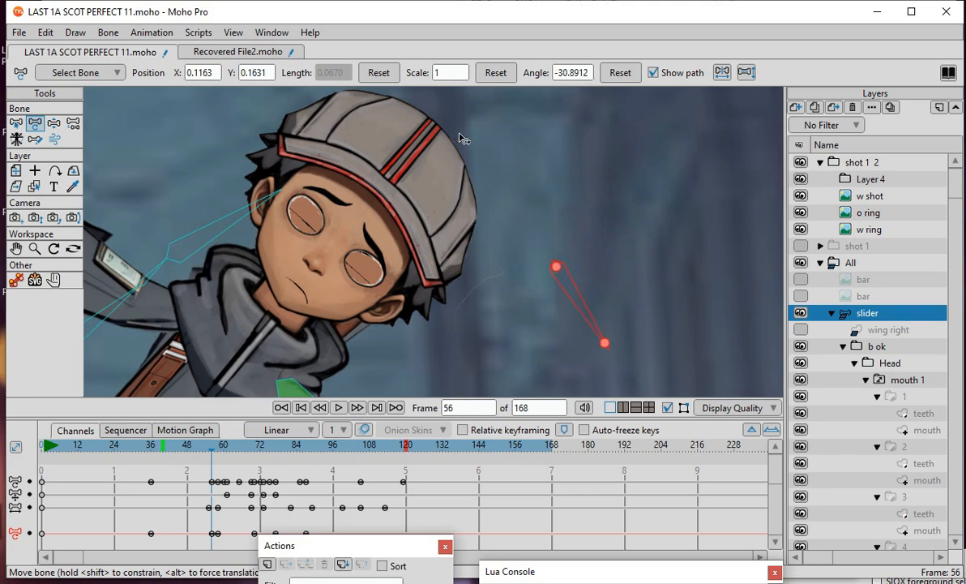
pyautogui.scroll(-3, 460, 198)
pyautogui.scroll(3, 334, 263)
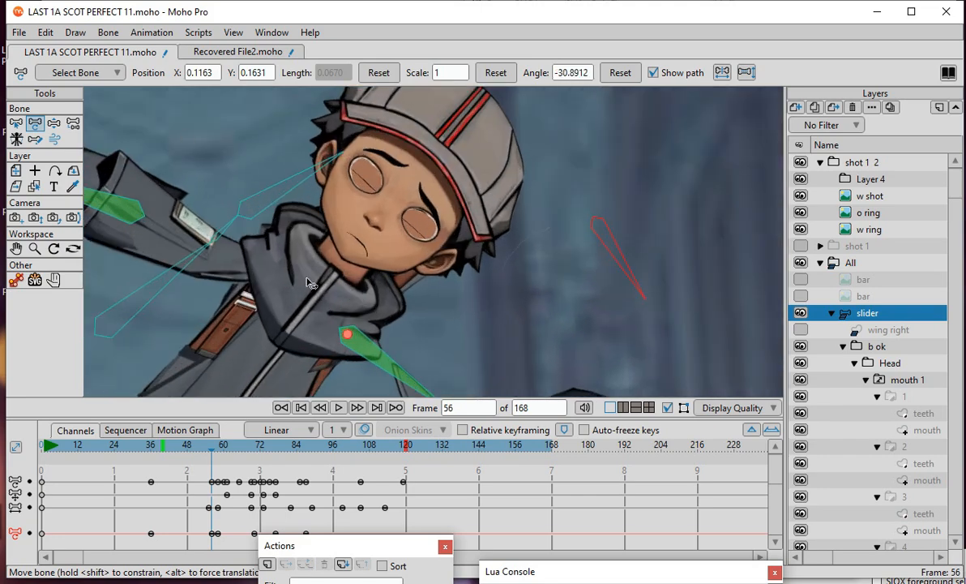
# Swing the eyelid control bone beside the head up to an angle of 81.9268 and back down at frame 56
pyautogui.click(631, 272)
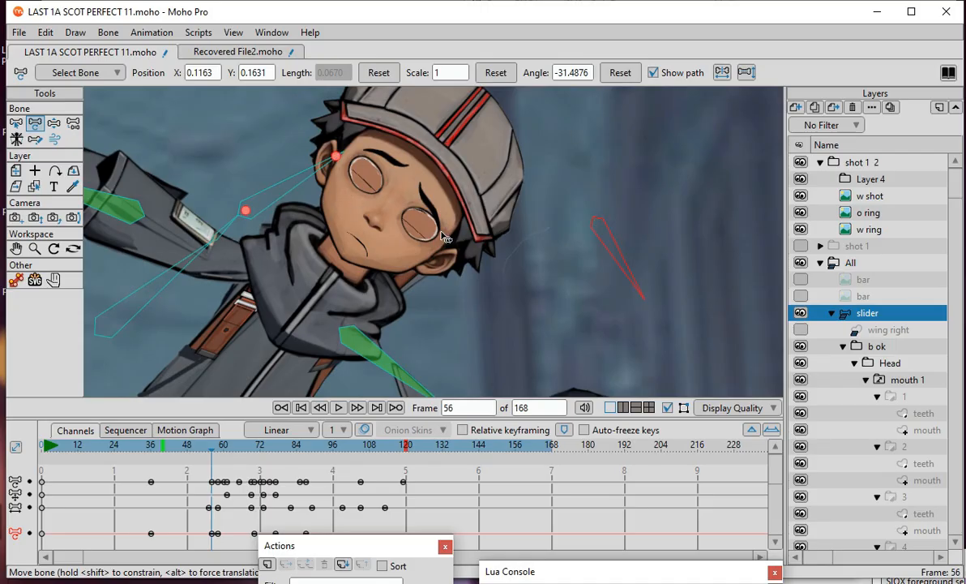
pyautogui.moveTo(630, 283); pyautogui.dragTo(607, 209)
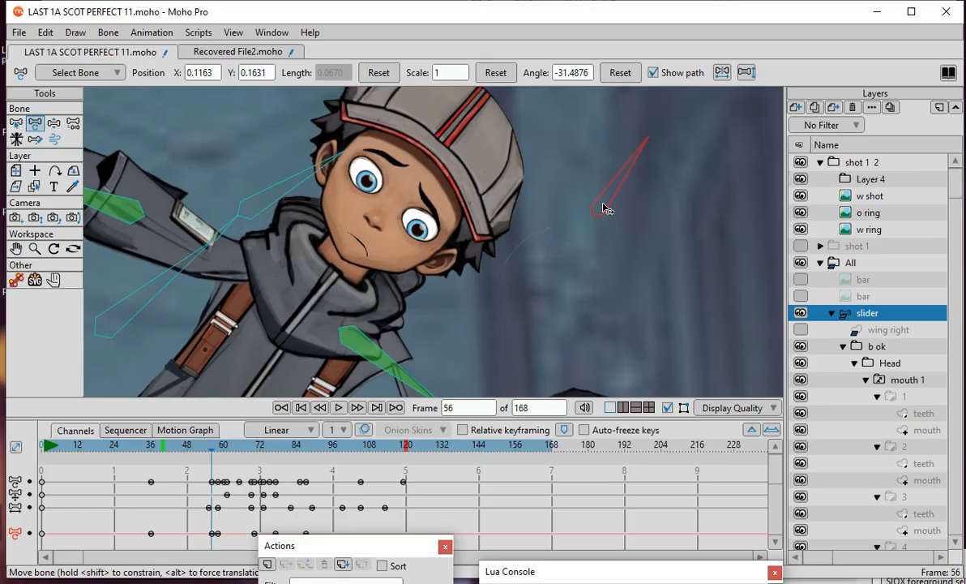
pyautogui.click(603, 209)
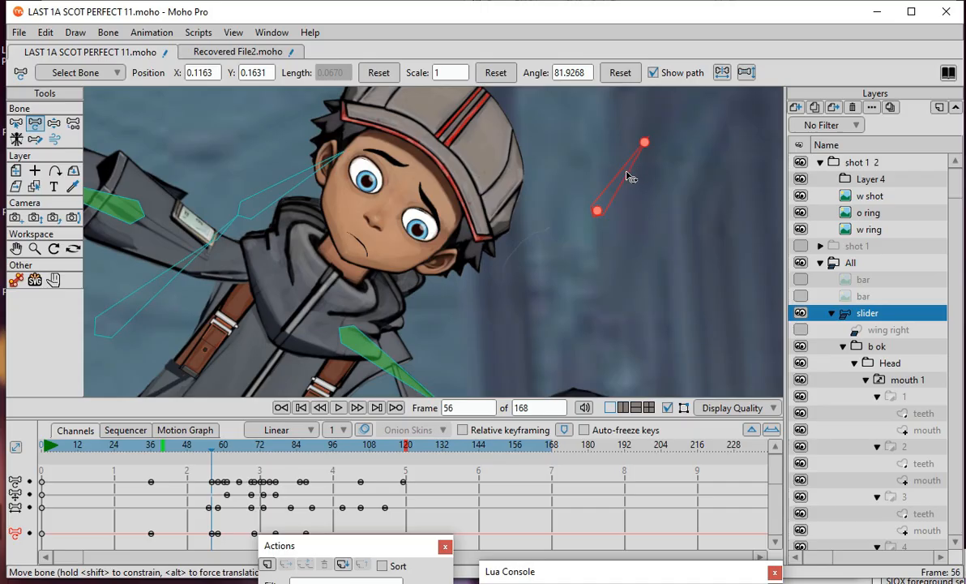
pyautogui.moveTo(631, 173); pyautogui.dragTo(640, 270)
# At frame 35, rotate the eyelid control bone beside the rider's head to an angle of -5334.364
pyautogui.moveTo(212, 455); pyautogui.dragTo(186, 454)
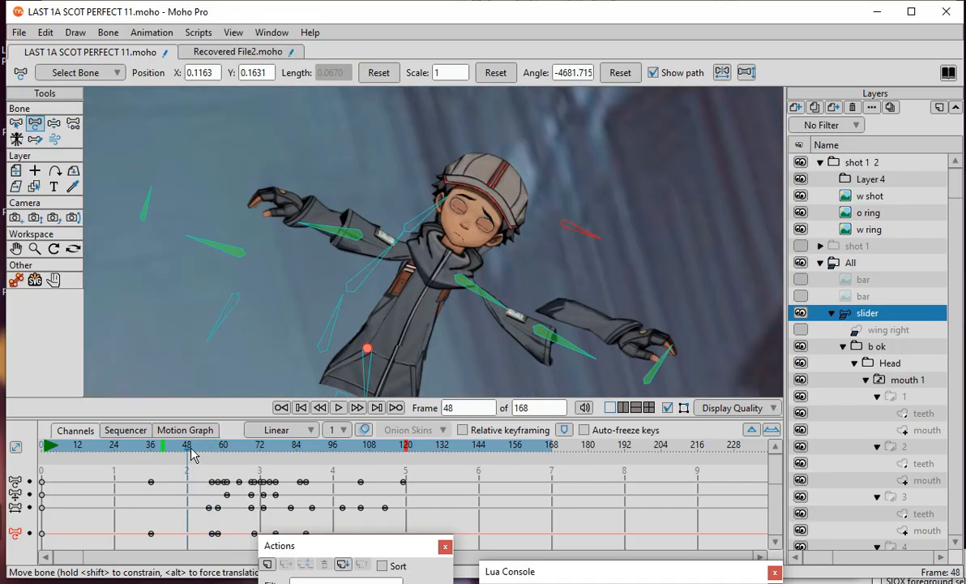
pyautogui.moveTo(187, 450); pyautogui.dragTo(149, 492)
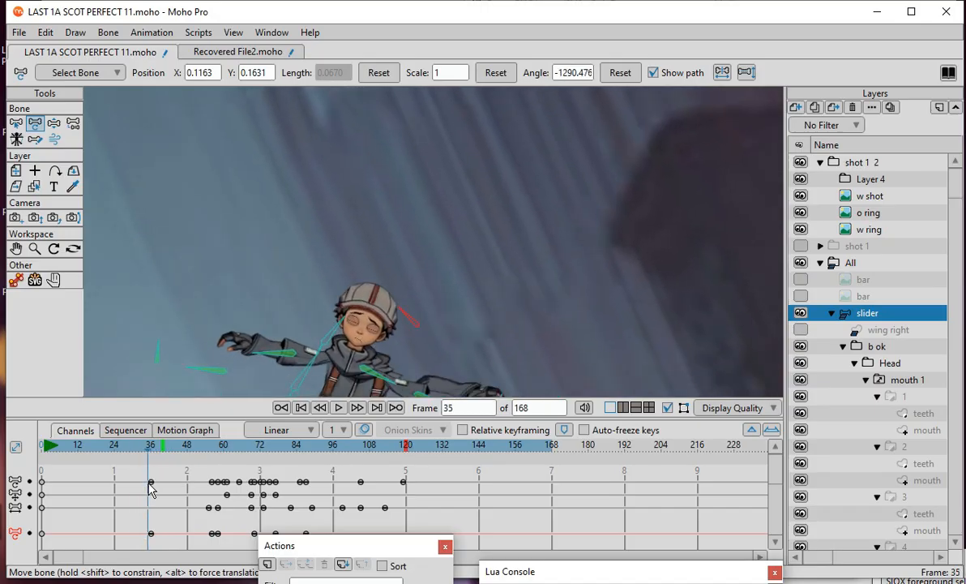
pyautogui.scroll(-4, 347, 251)
pyautogui.scroll(6, 314, 379)
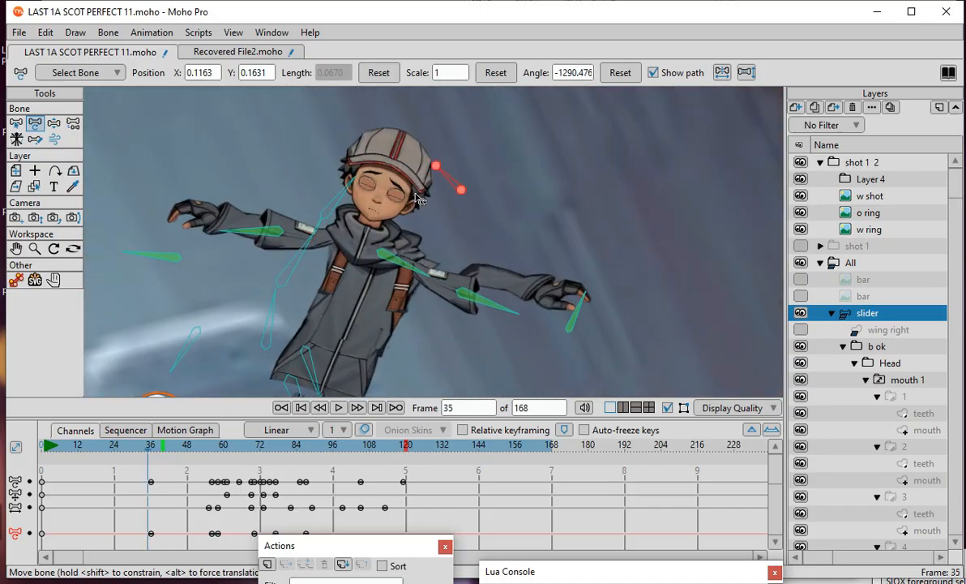
pyautogui.scroll(2, 393, 212)
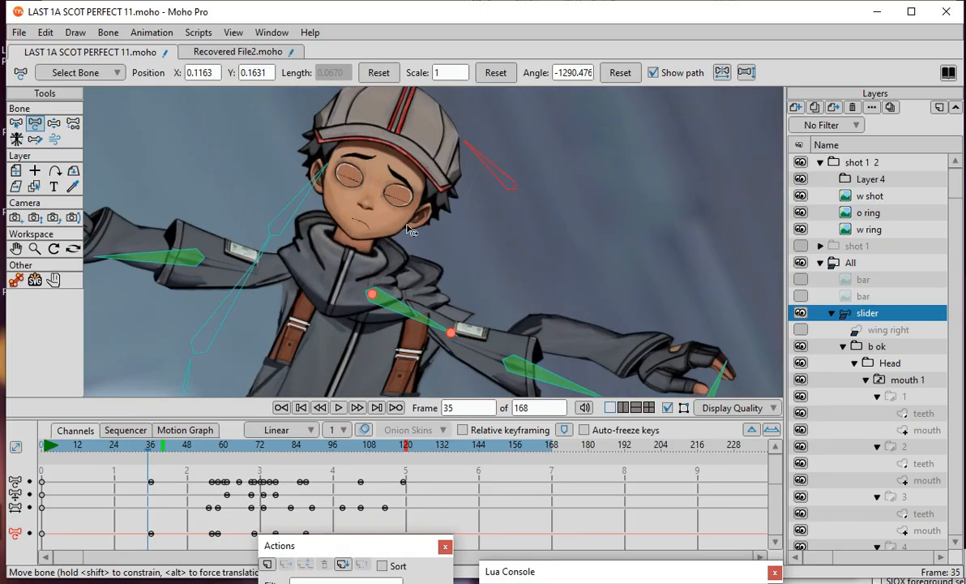
pyautogui.click(451, 226)
pyautogui.click(420, 324)
pyautogui.click(420, 162)
pyautogui.moveTo(482, 158); pyautogui.dragTo(559, 134)
pyautogui.scroll(-5, 507, 190)
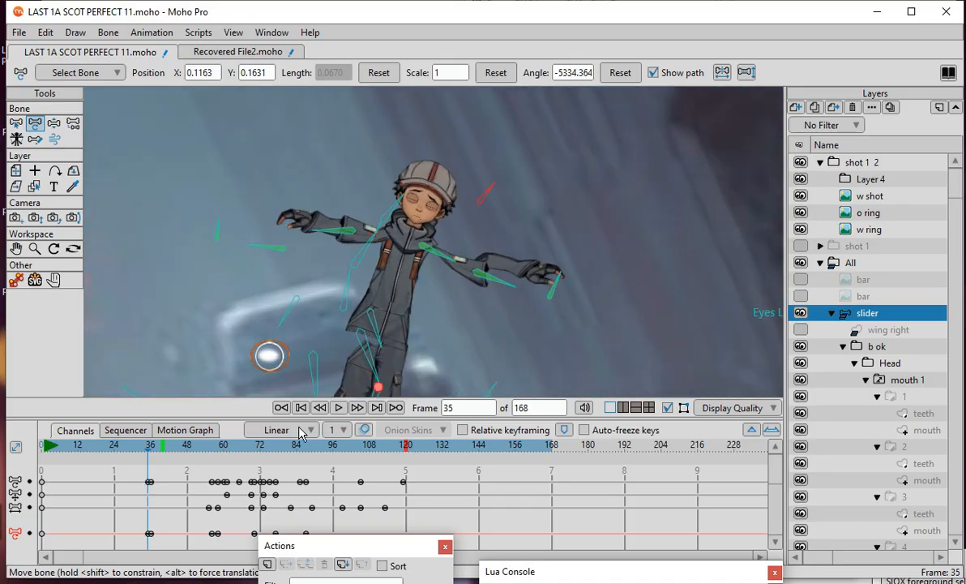
pyautogui.scroll(-5, 400, 244)
pyautogui.scroll(4, 400, 243)
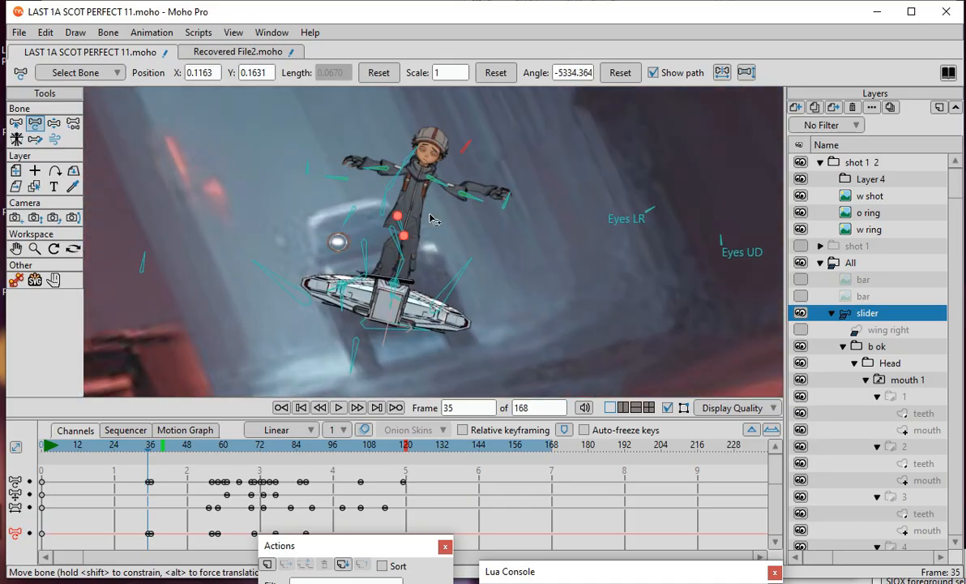
# Scrub the animation forward to frame 81 and examine the rider's pose, face and hoverboard within the alley shot
pyautogui.scroll(1, 400, 243)
pyautogui.scroll(-5, 331, 445)
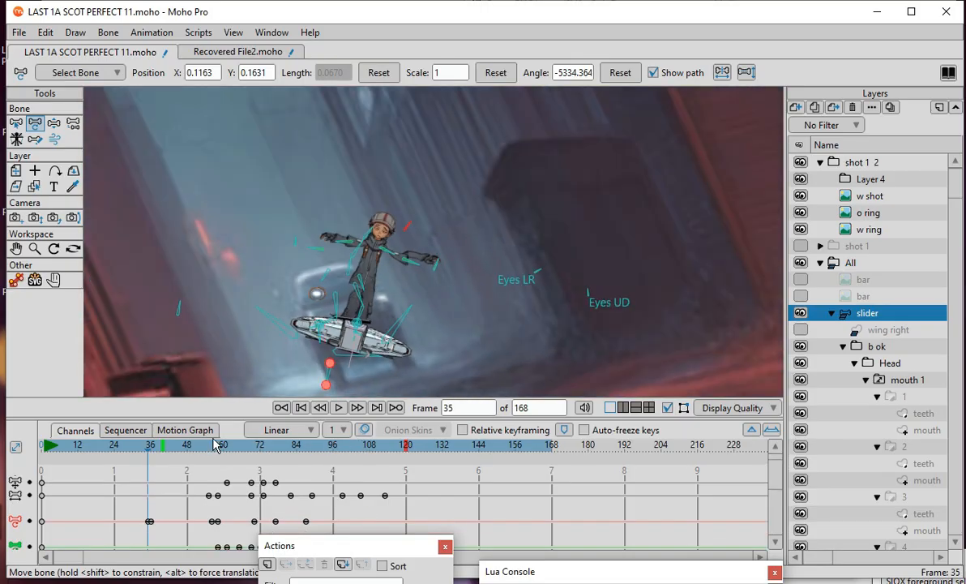
pyautogui.moveTo(152, 451); pyautogui.dragTo(289, 552)
pyautogui.scroll(-6, 250, 295)
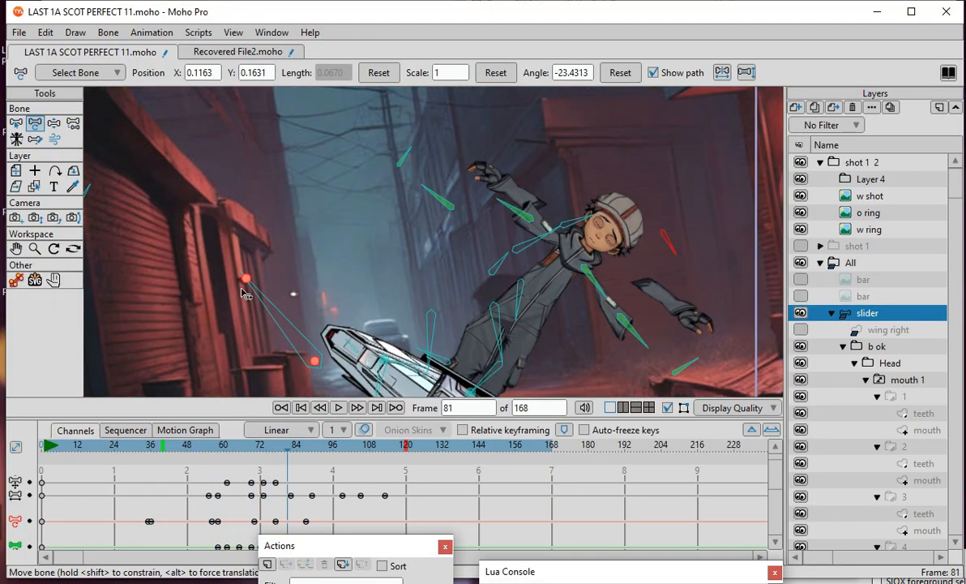
pyautogui.scroll(5, 402, 258)
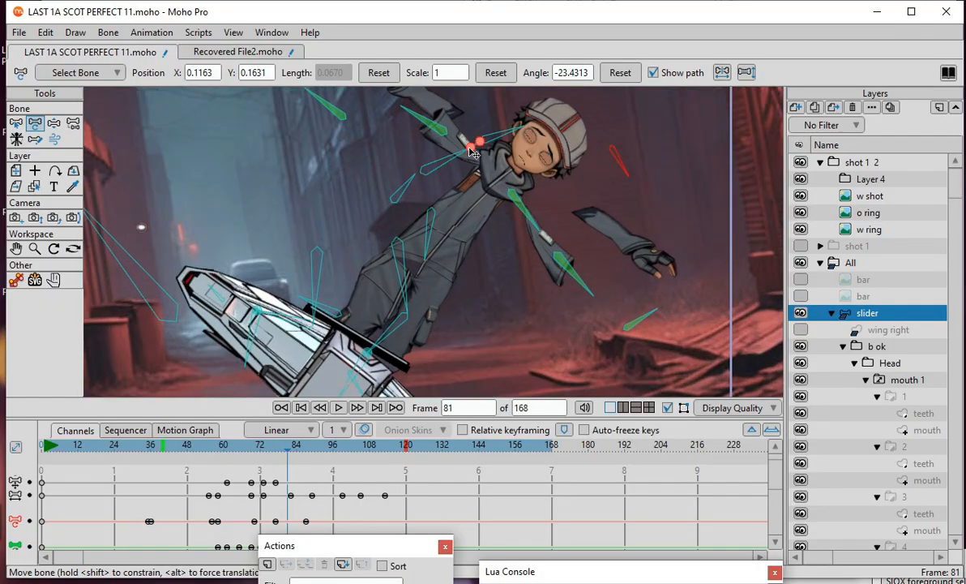
pyautogui.scroll(2, 458, 207)
pyautogui.scroll(-4, 492, 284)
pyautogui.scroll(3, 527, 279)
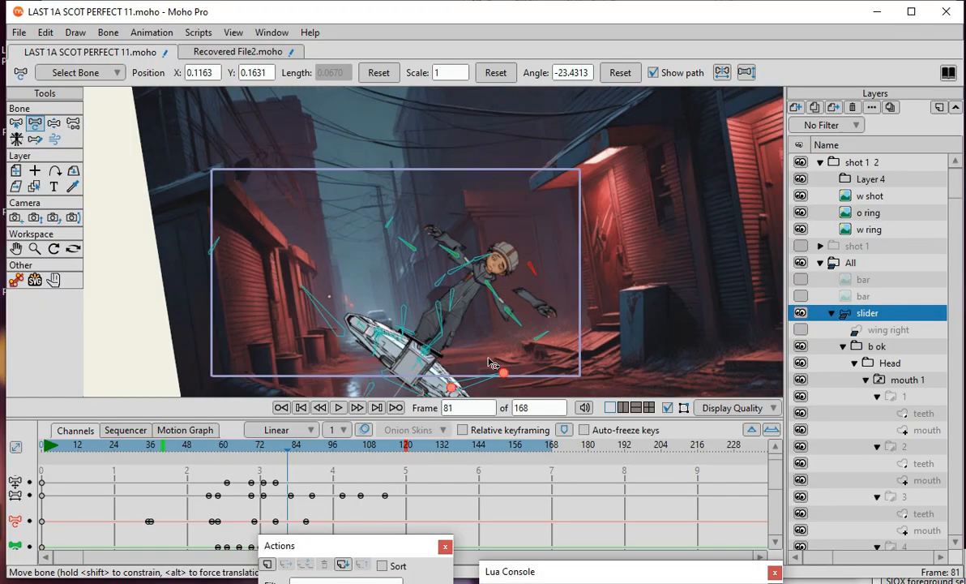
pyautogui.scroll(-3, 460, 291)
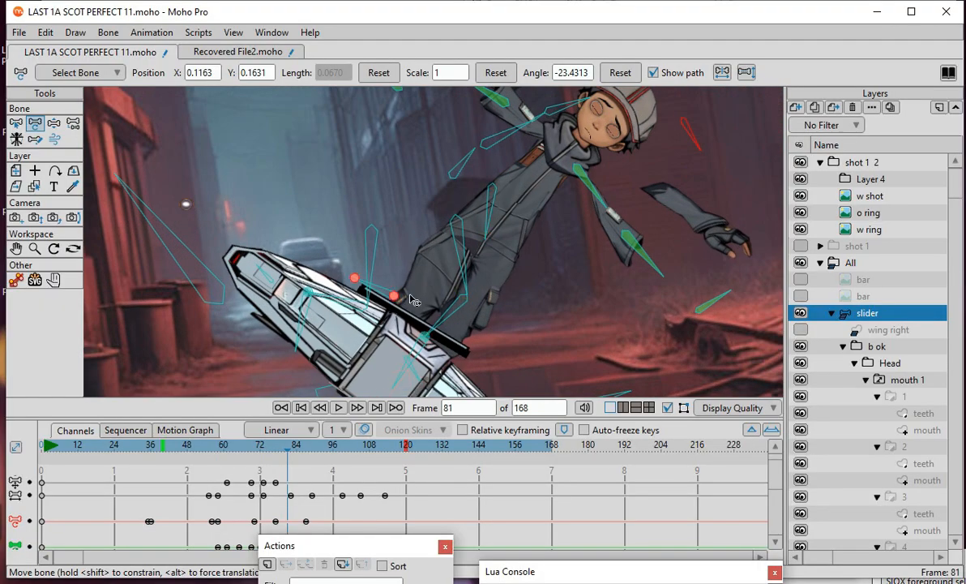
pyautogui.scroll(3, 459, 291)
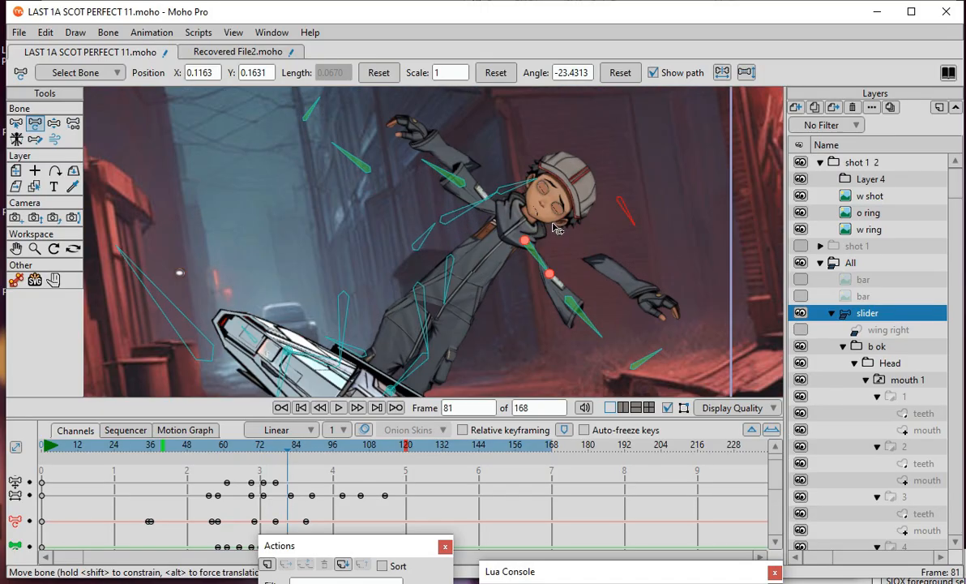
# Scrub the animation back through frame 76 to frame 72 and examine how the rider's eyelids move
pyautogui.click(300, 452)
pyautogui.moveTo(299, 452); pyautogui.dragTo(274, 498)
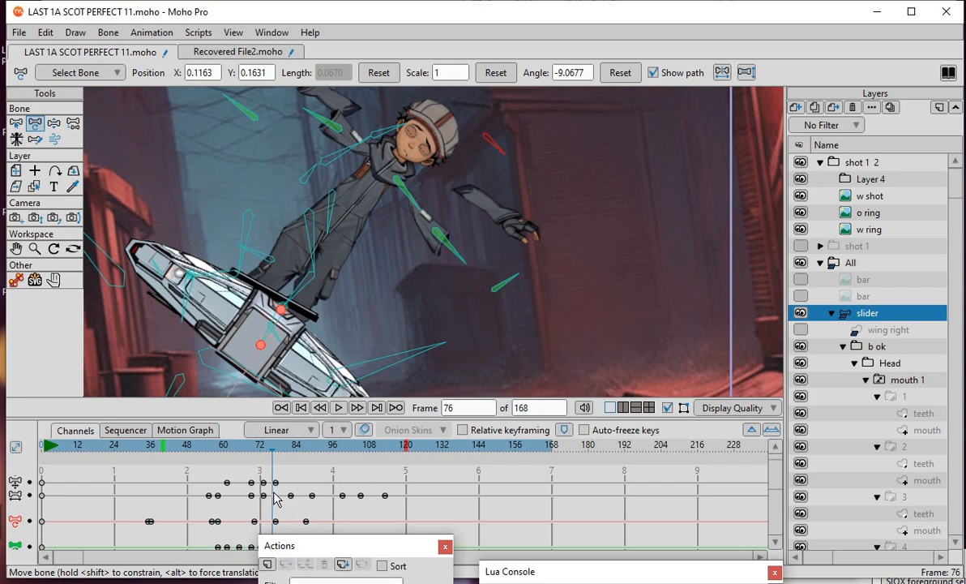
pyautogui.moveTo(274, 498); pyautogui.dragTo(261, 507)
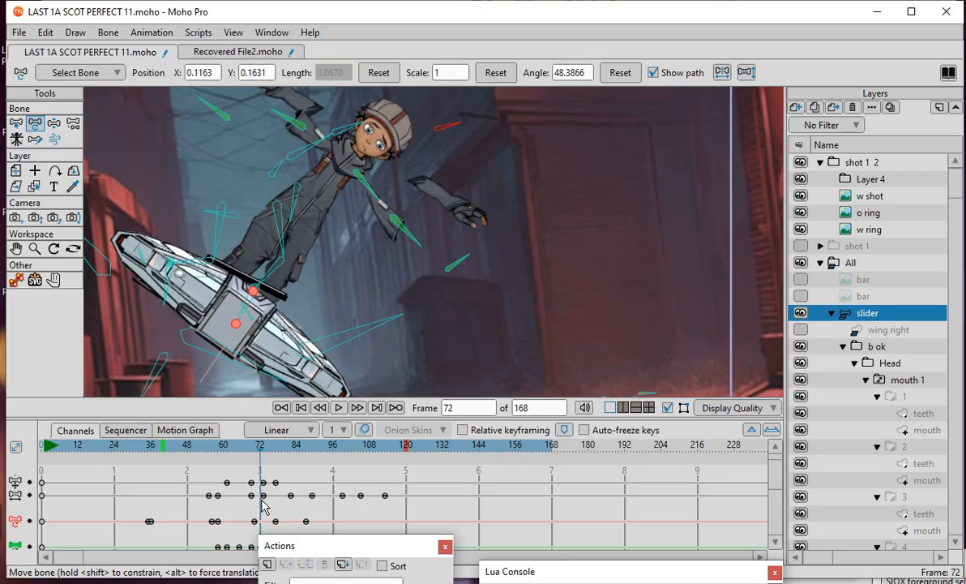
# Scrub the animation to frame 109 and examine the rider's face and full hoverboard pose against the camera frame
pyautogui.moveTo(261, 507); pyautogui.dragTo(373, 523)
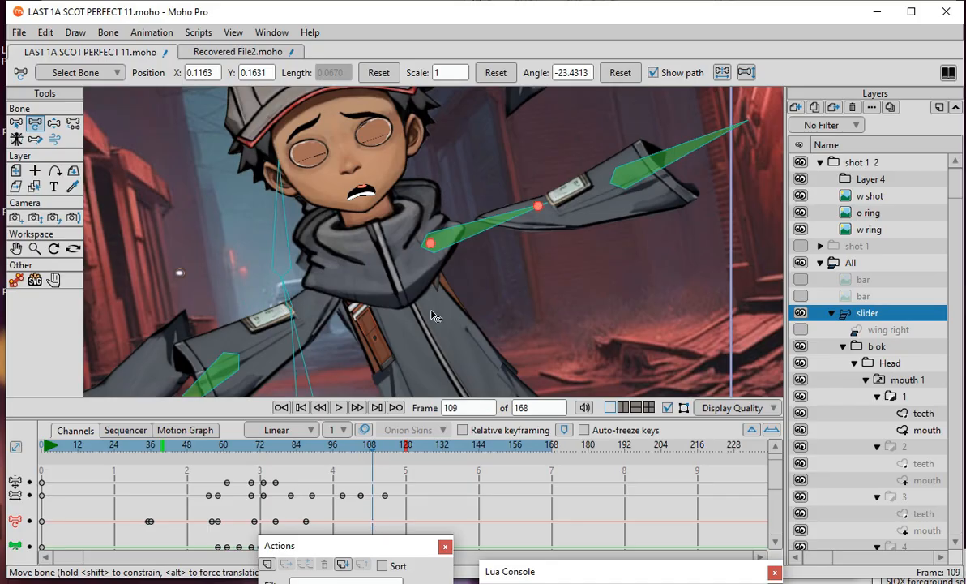
pyautogui.scroll(-8, 349, 211)
pyautogui.scroll(2, 355, 207)
pyautogui.scroll(-2, 411, 162)
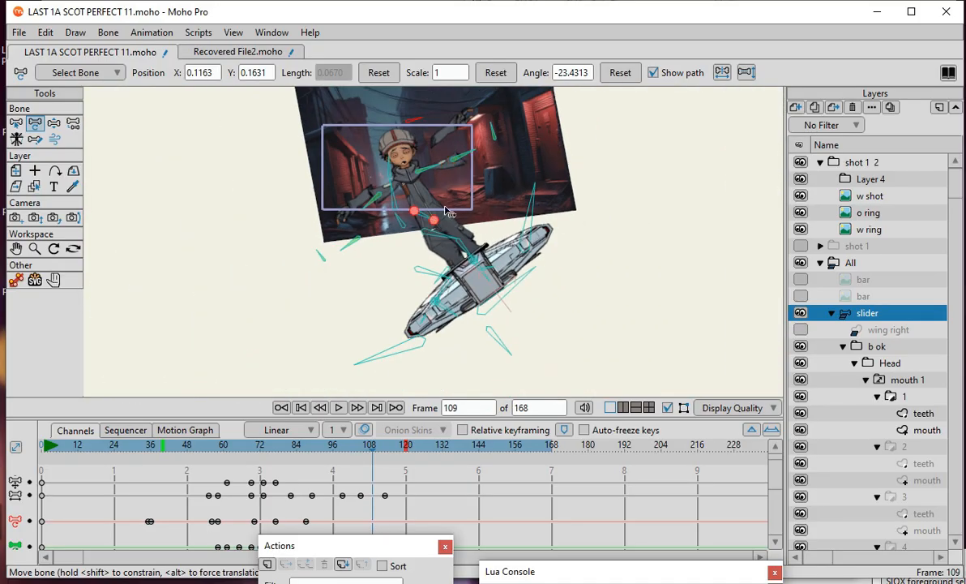
pyautogui.scroll(1, 421, 185)
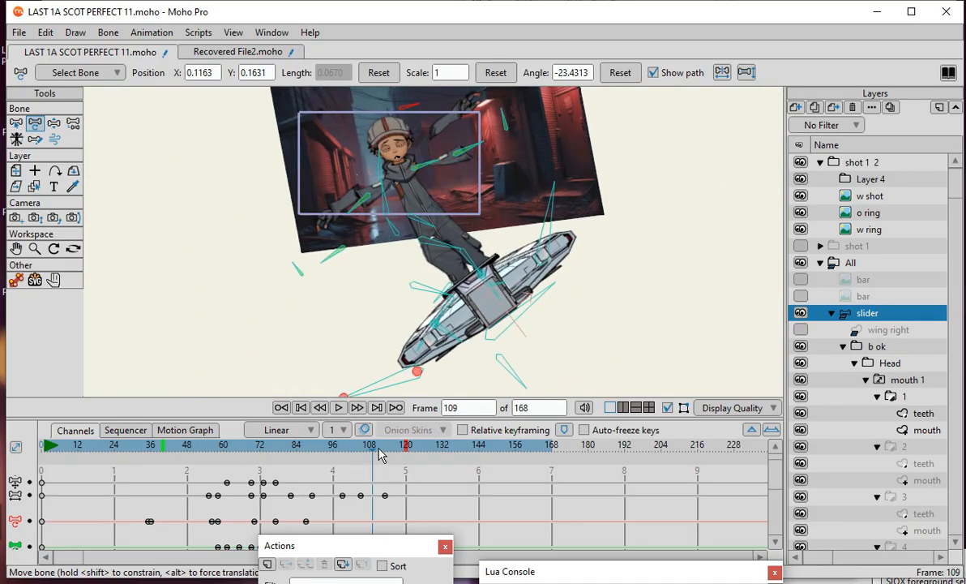